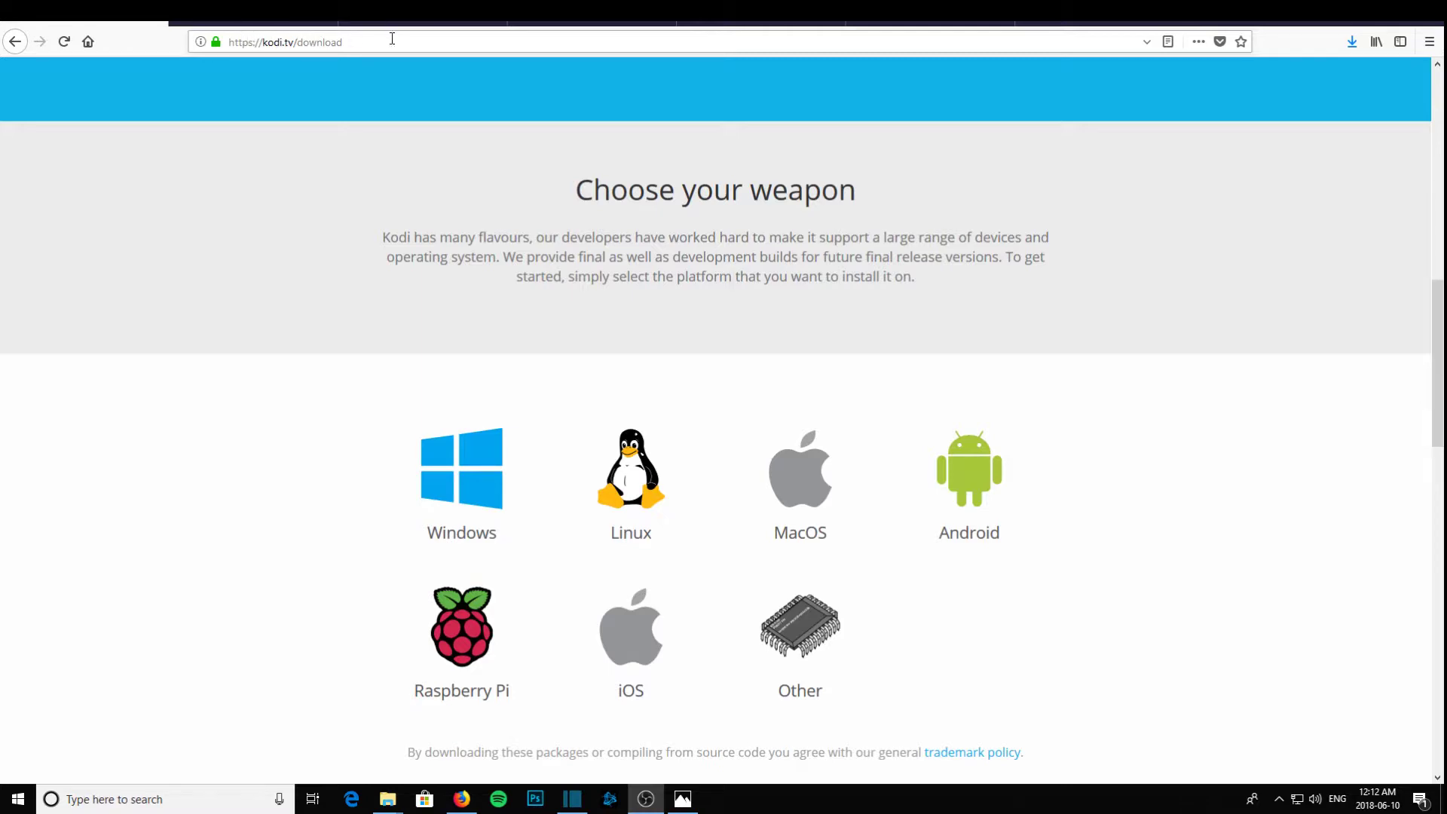
{"action": "scroll", "coordinate": [361, 282], "scroll_direction": "up", "scroll_amount": 3}
{"action": "scroll", "coordinate": [357, 356], "scroll_direction": "up", "scroll_amount": 5}
{"action": "scroll", "coordinate": [328, 378], "scroll_direction": "down", "scroll_amount": 5}
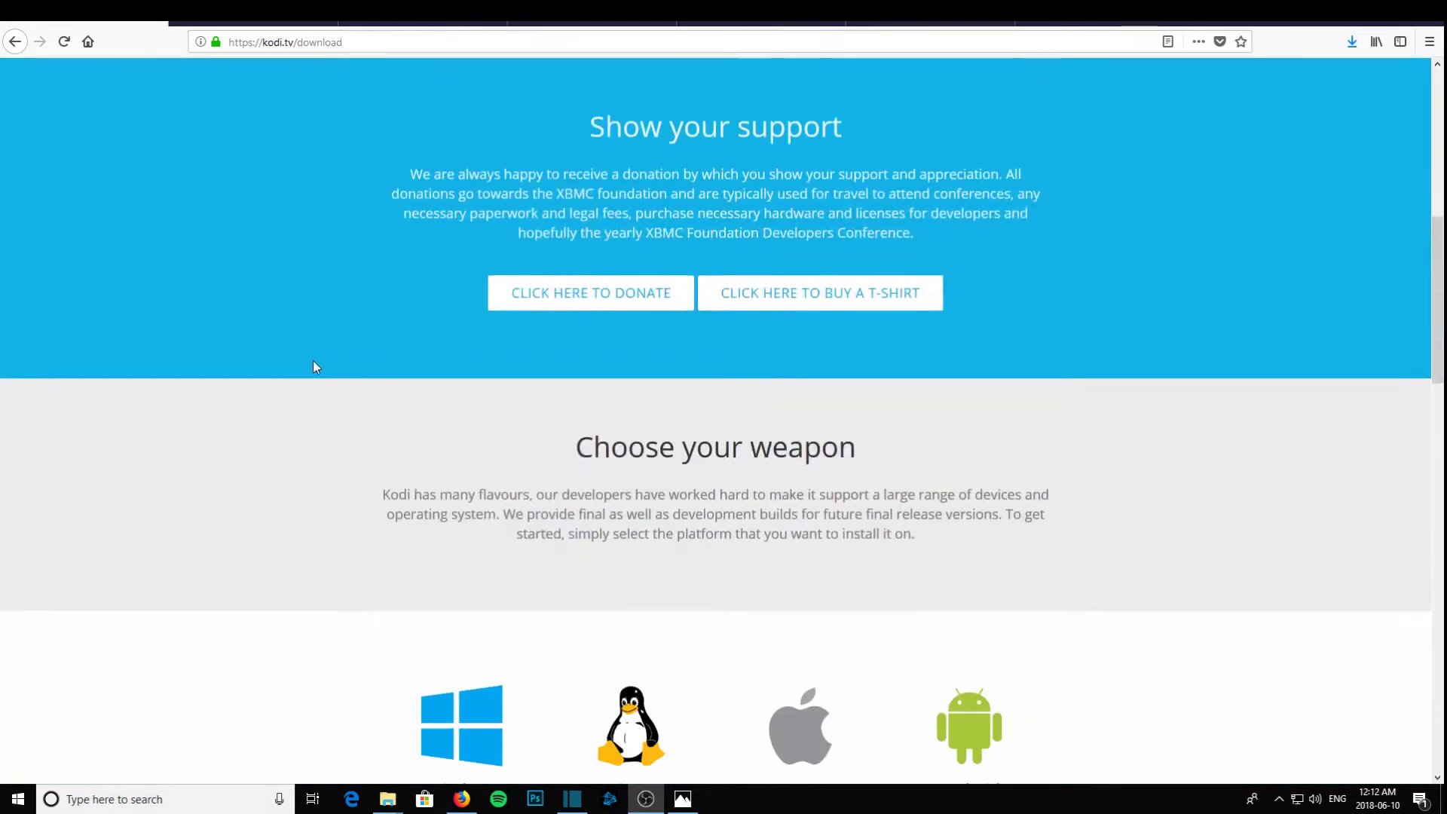
{"action": "scroll", "coordinate": [300, 359], "scroll_direction": "down", "scroll_amount": 3}
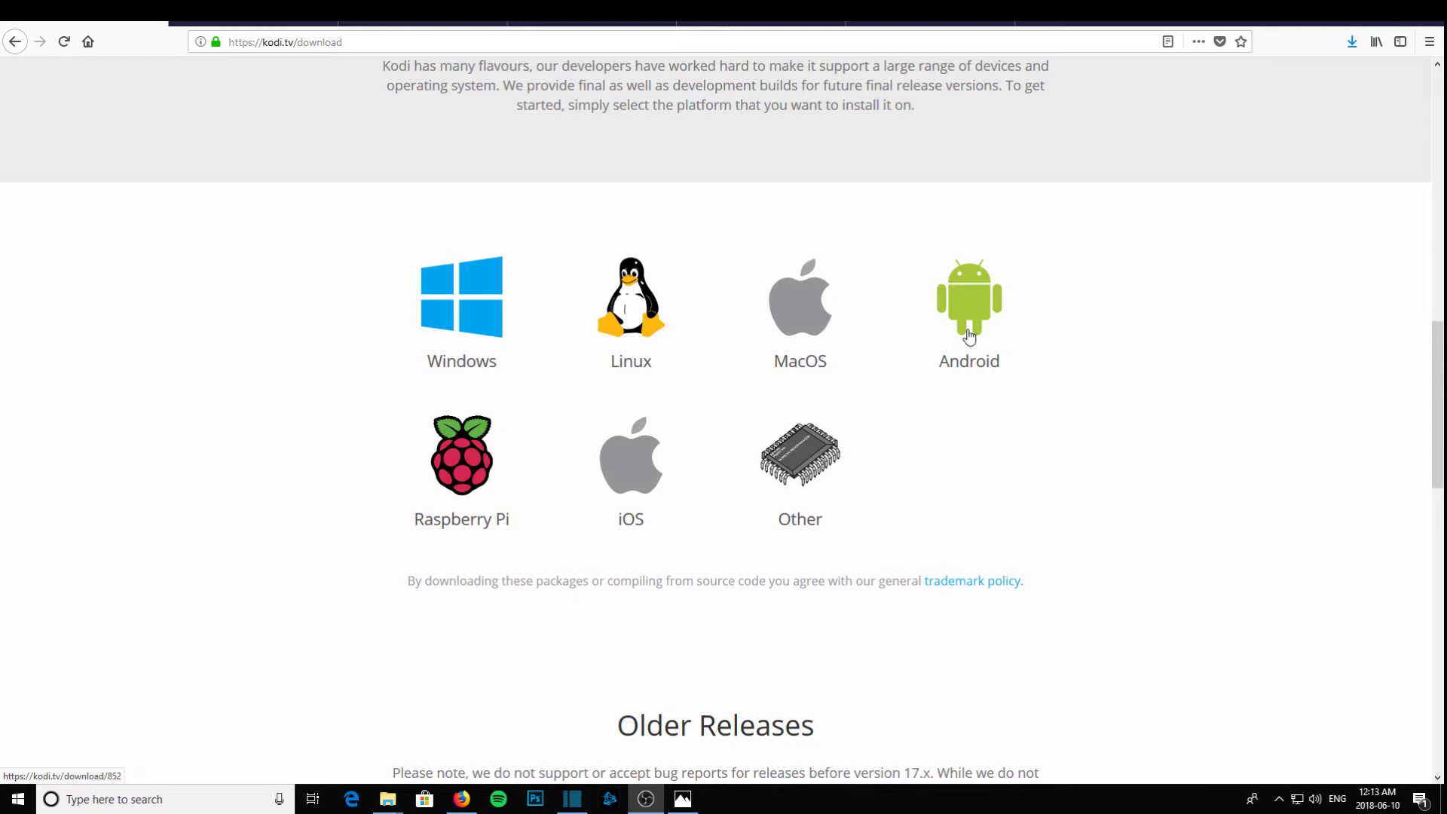
Save the Kodi 17.6 ARMV7A (32-bit) Android APK and check it in Firefox's downloads list.
{"action": "left_click", "coordinate": [969, 335]}
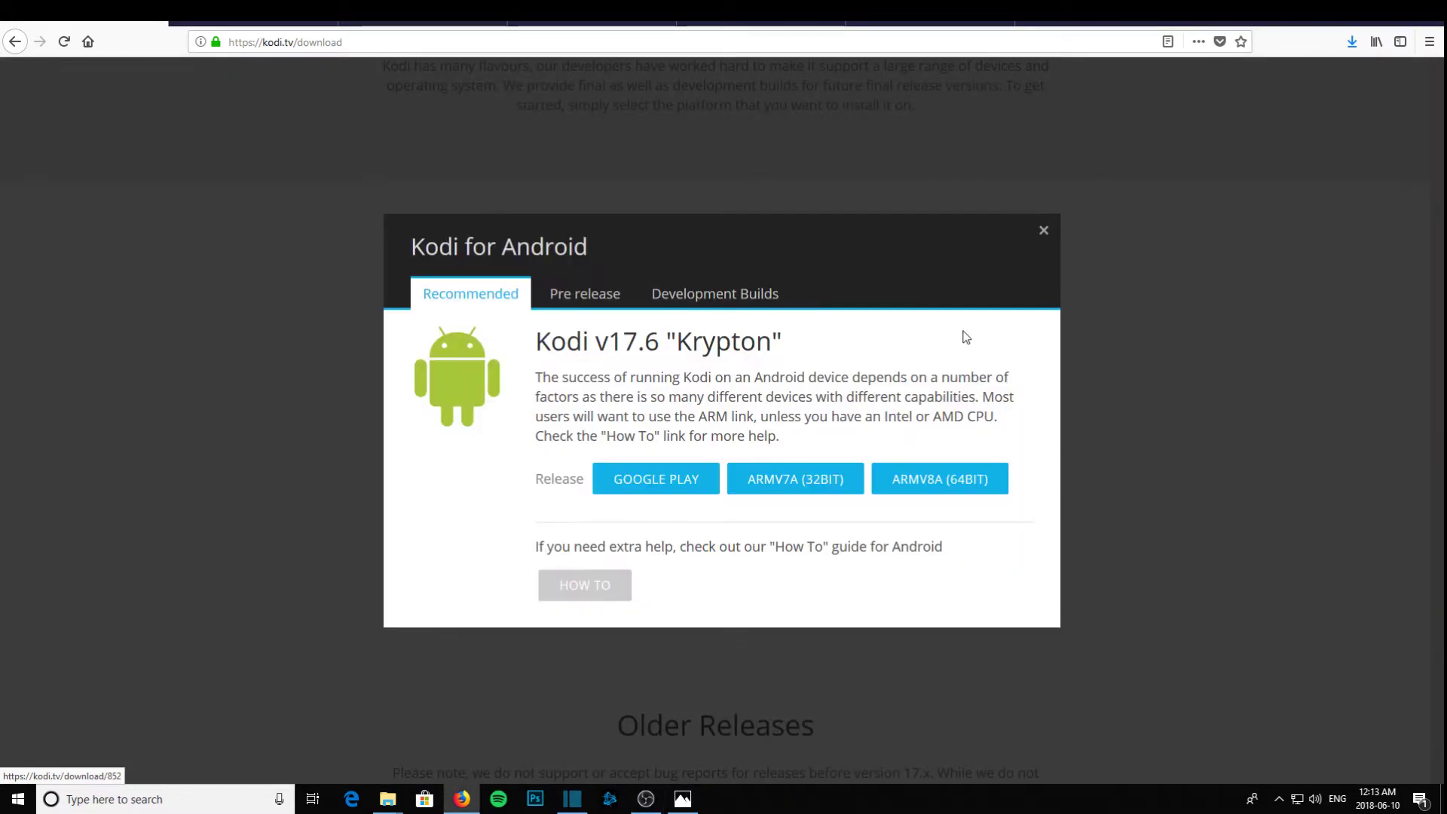
{"action": "left_click", "coordinate": [808, 487]}
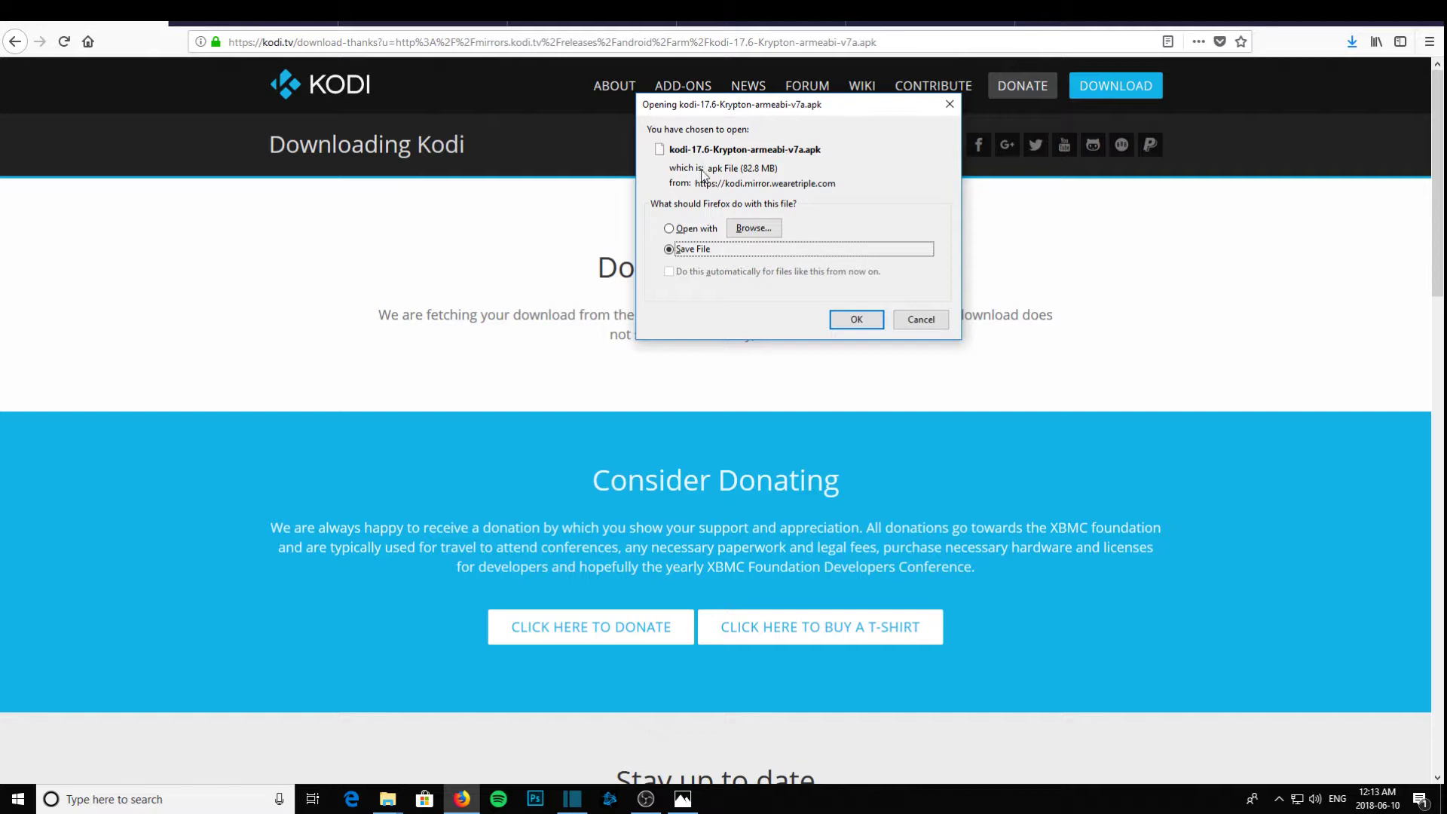
{"action": "left_click", "coordinate": [845, 321]}
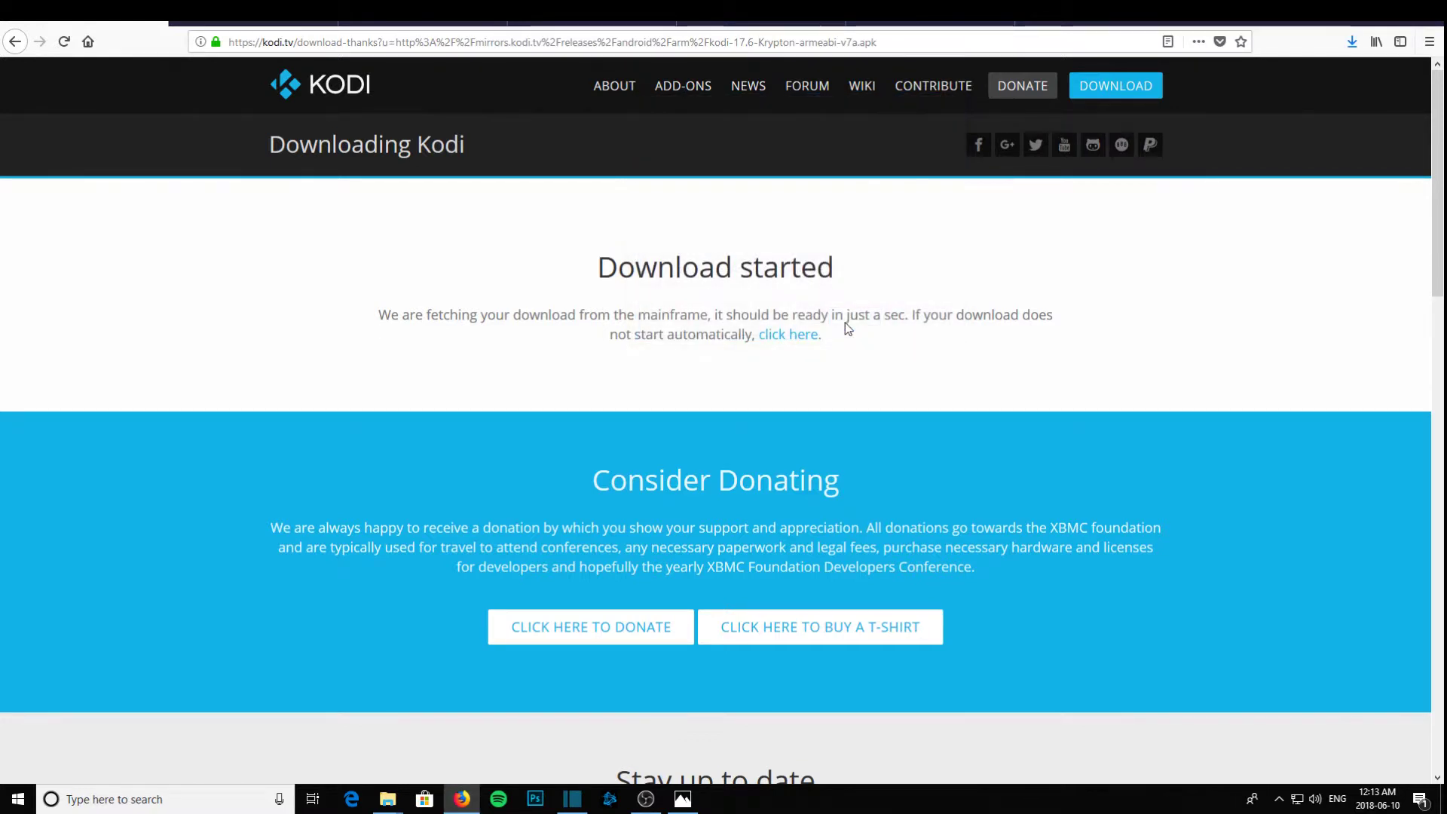
{"action": "left_click", "coordinate": [1352, 42]}
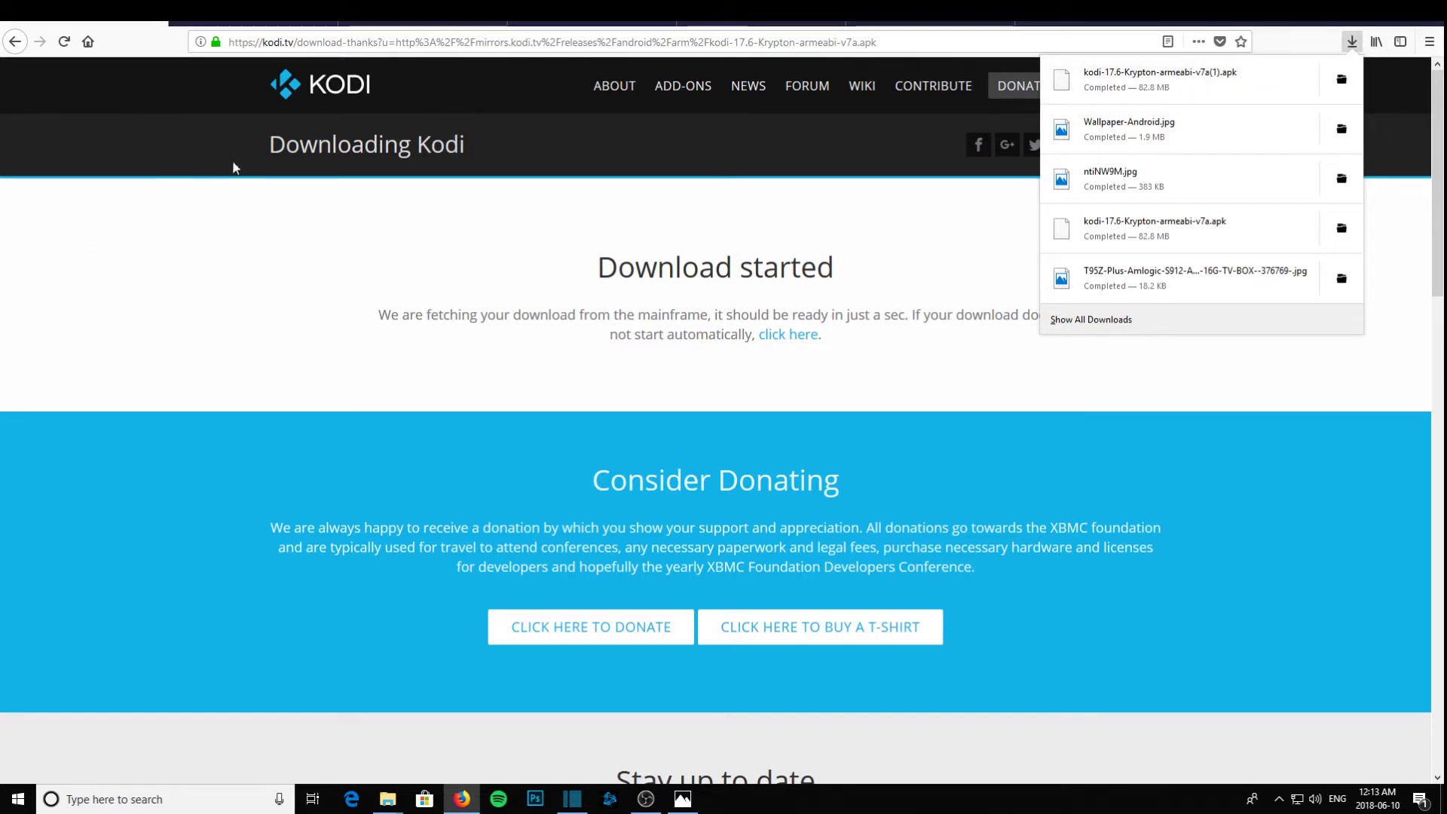
Open the KINGSTON (G:) window and the Downloads folder containing the Kodi APK.
{"action": "left_click", "coordinate": [1340, 80]}
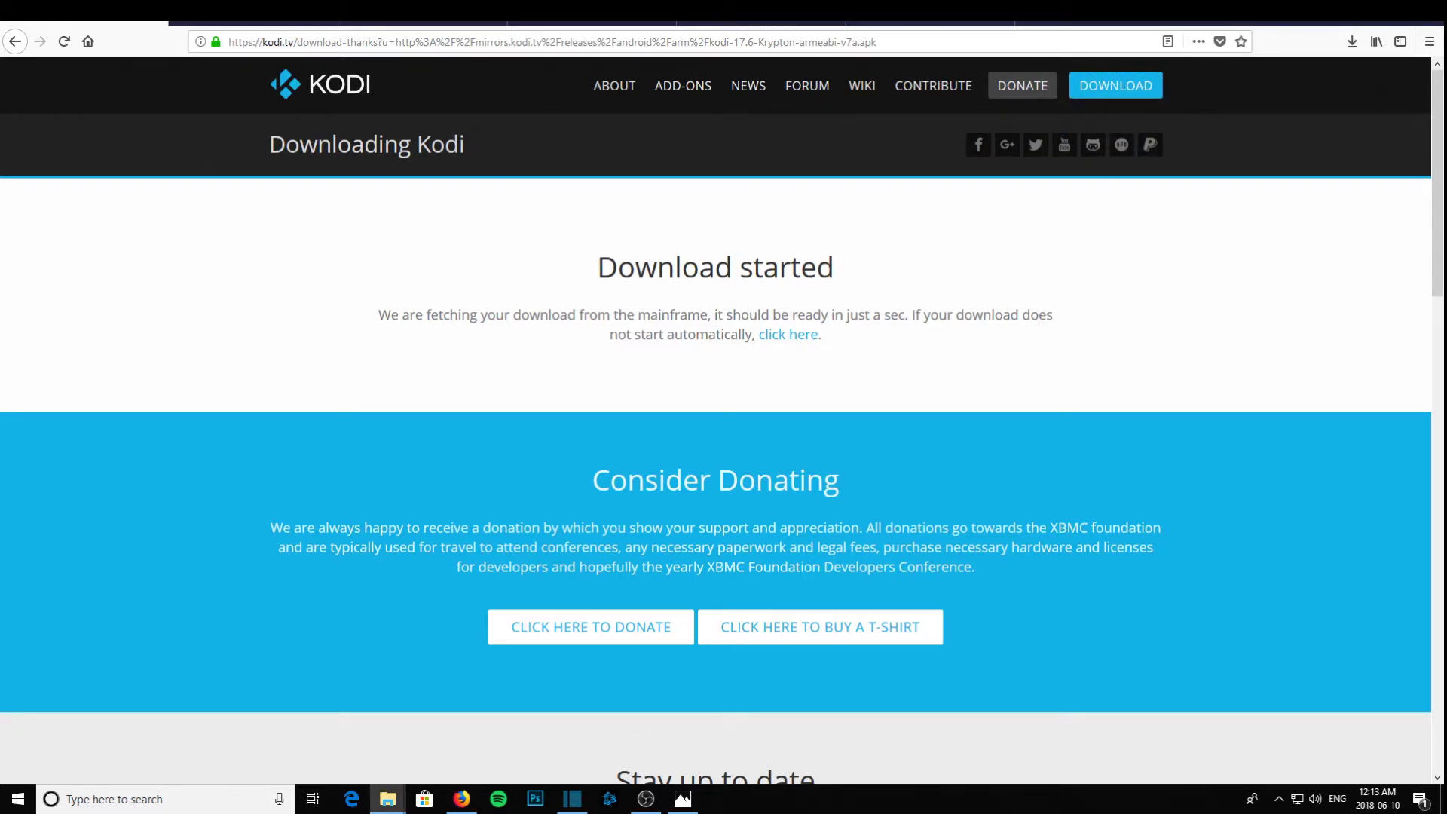
{"action": "left_click_drag", "start_coordinate": [423, 99], "coordinate": [479, 117]}
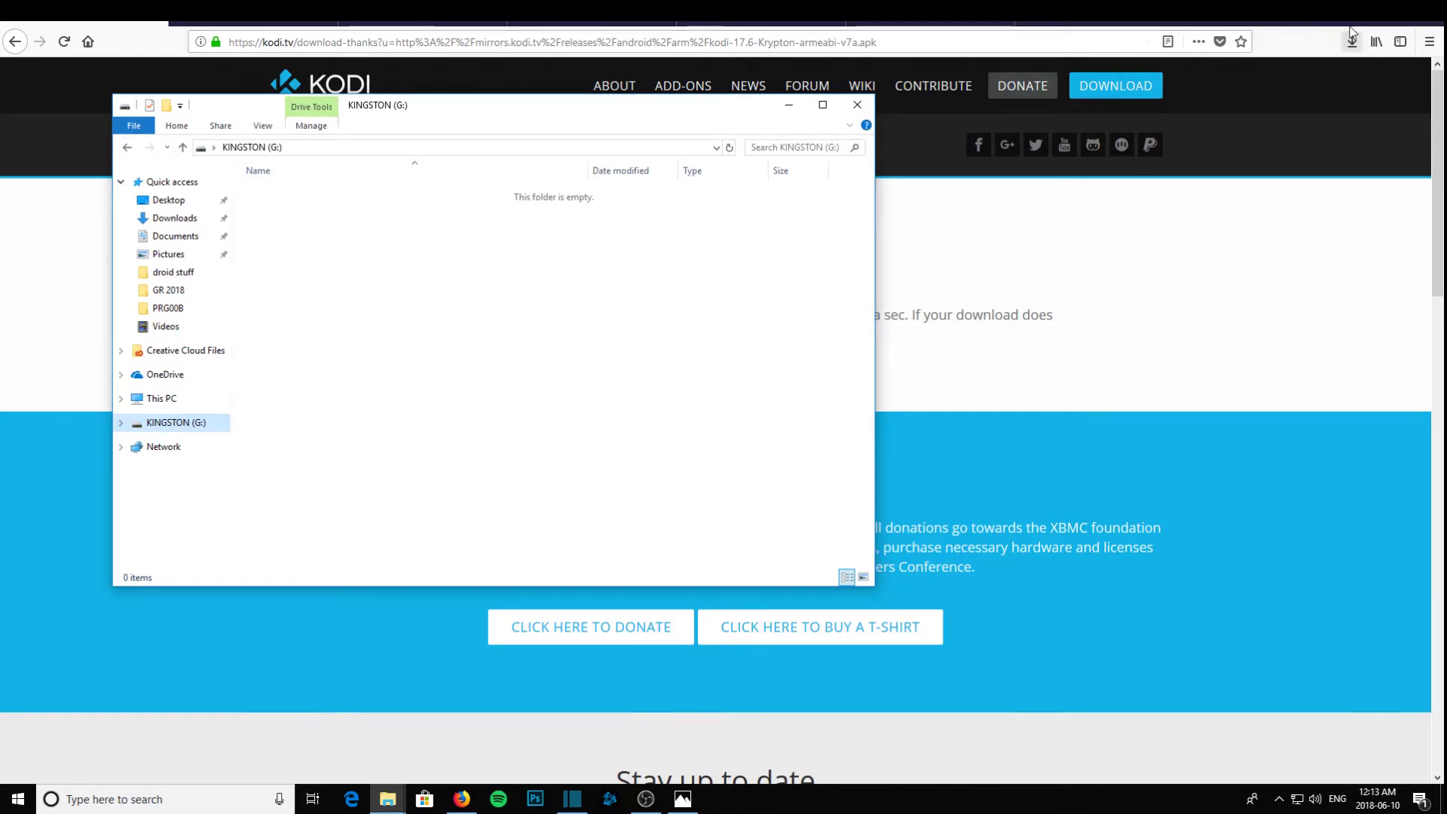
{"action": "left_click", "coordinate": [1317, 24]}
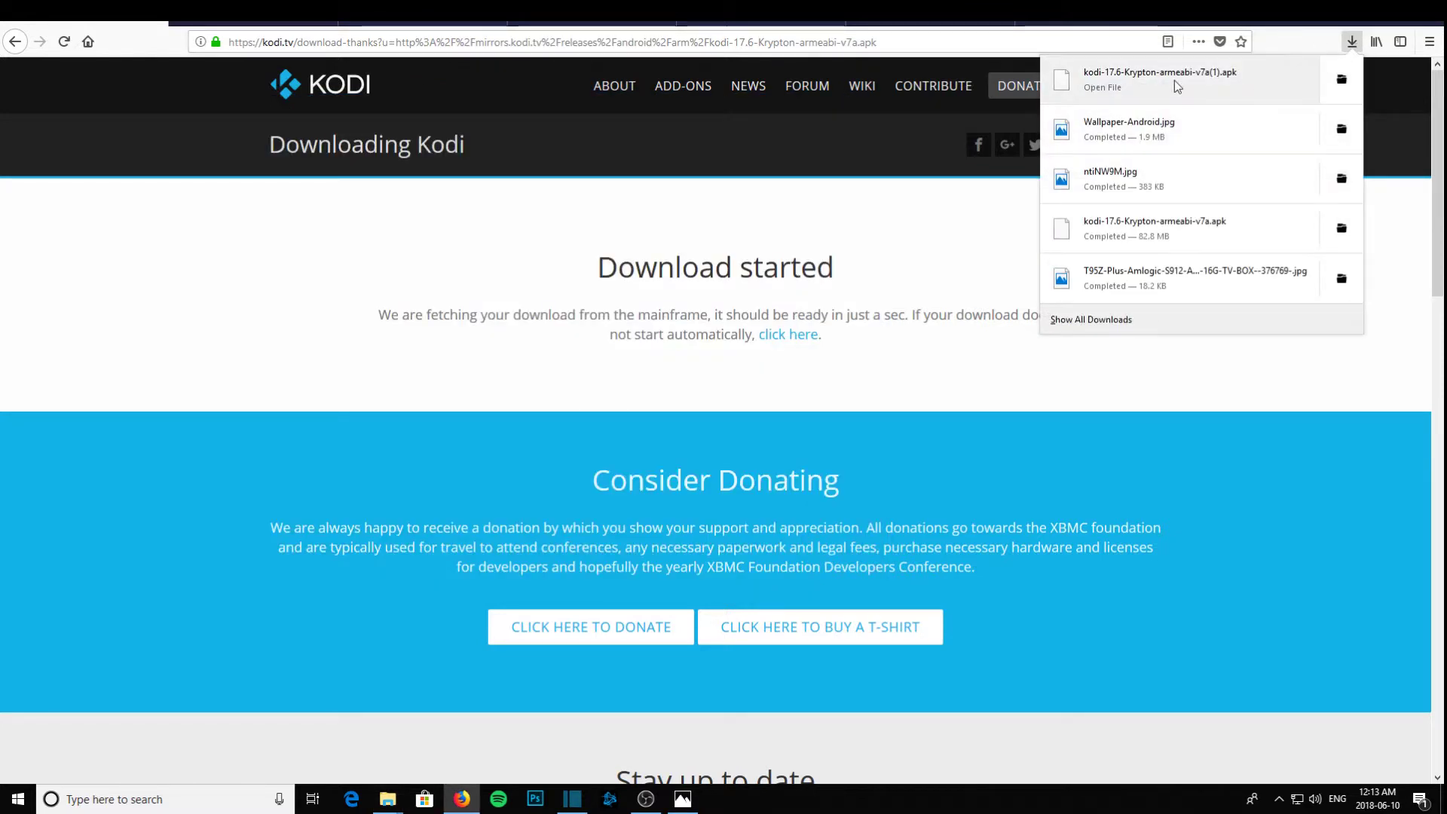
{"action": "right_click", "coordinate": [1169, 88]}
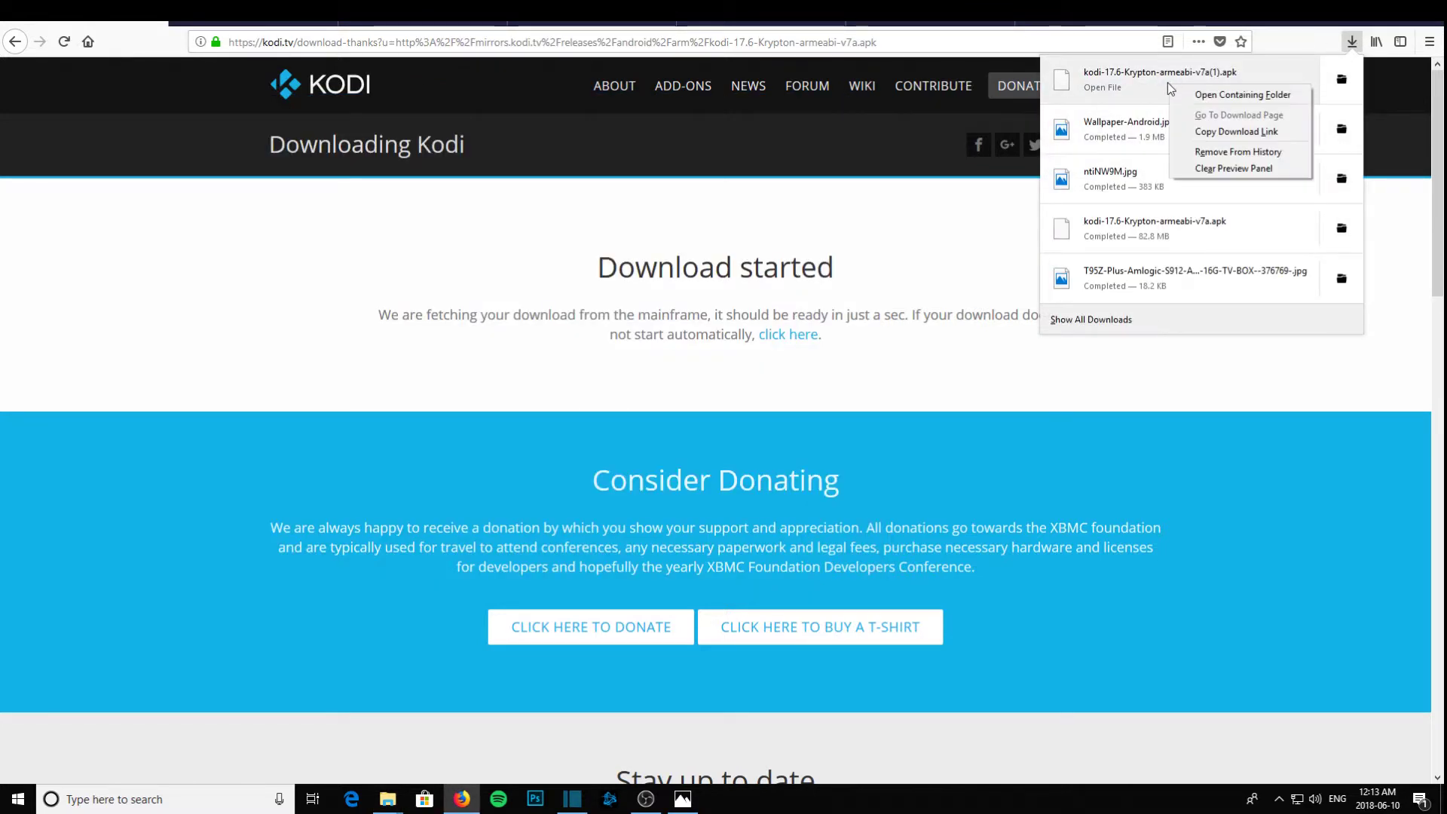
{"action": "left_click", "coordinate": [1235, 97]}
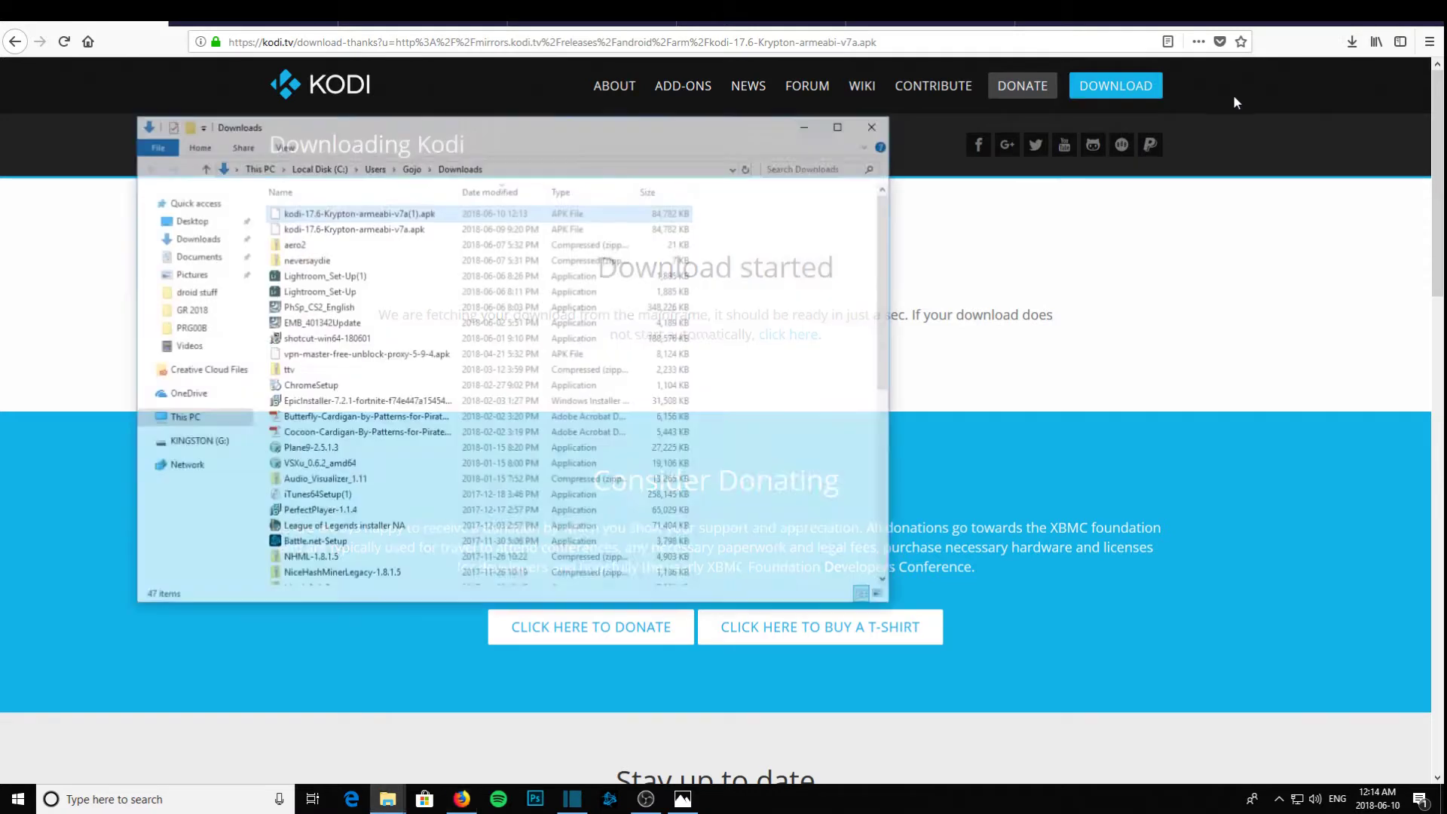
Drag the Kodi APK from Downloads onto KINGSTON (G:), then close the drive window.
{"action": "left_click_drag", "start_coordinate": [488, 125], "coordinate": [839, 142]}
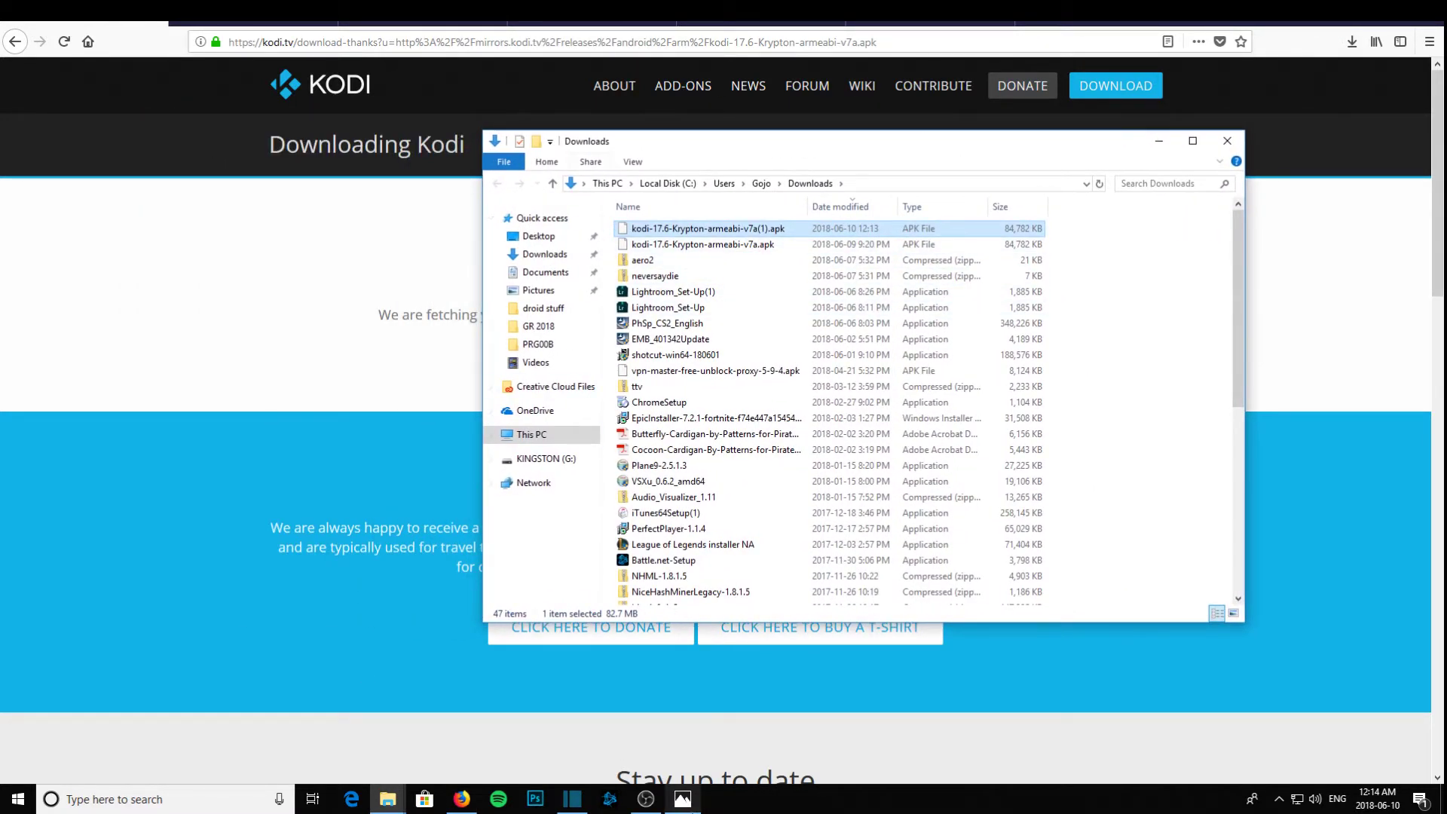
{"action": "left_click", "coordinate": [388, 798]}
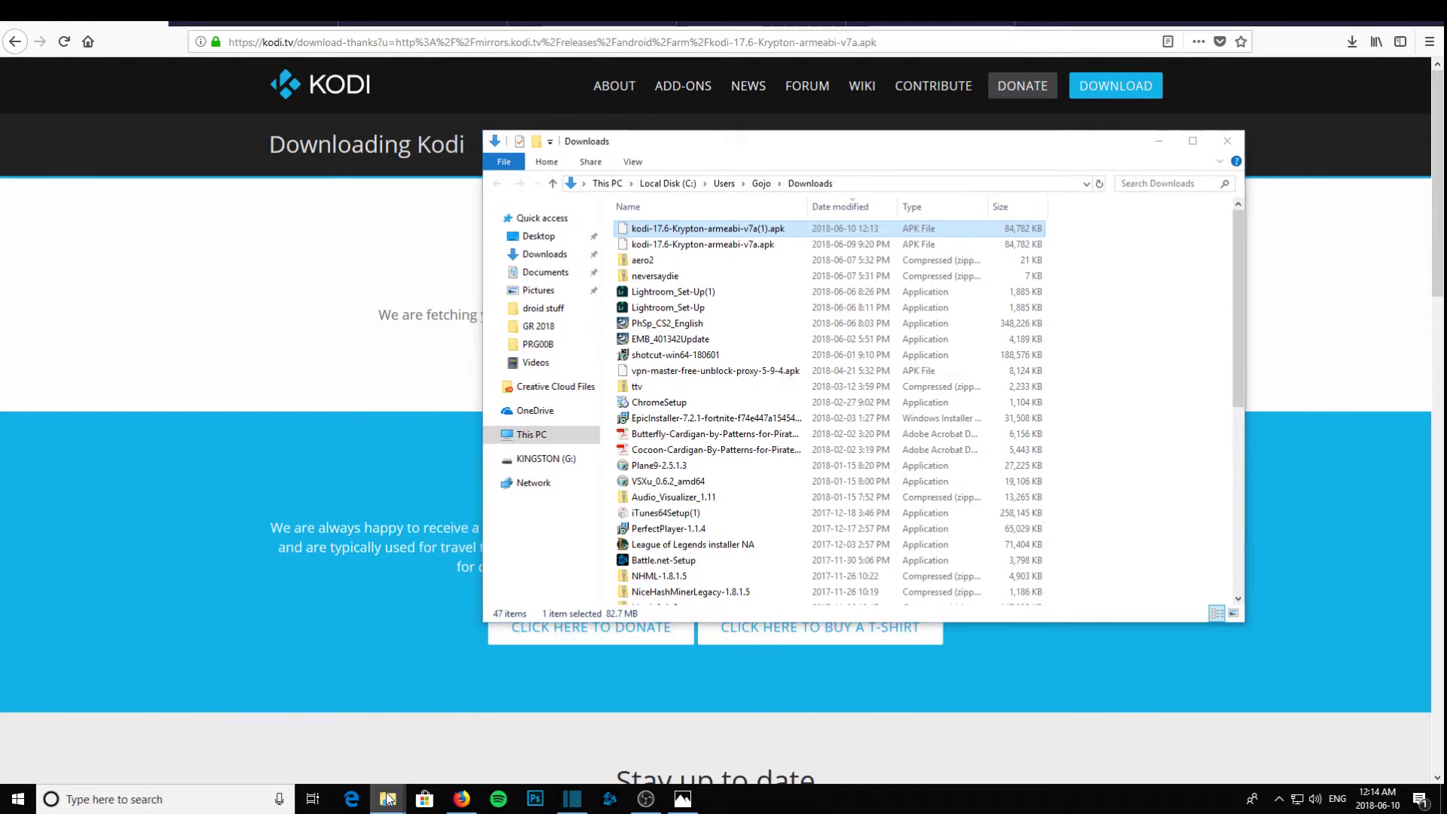
{"action": "left_click", "coordinate": [320, 741]}
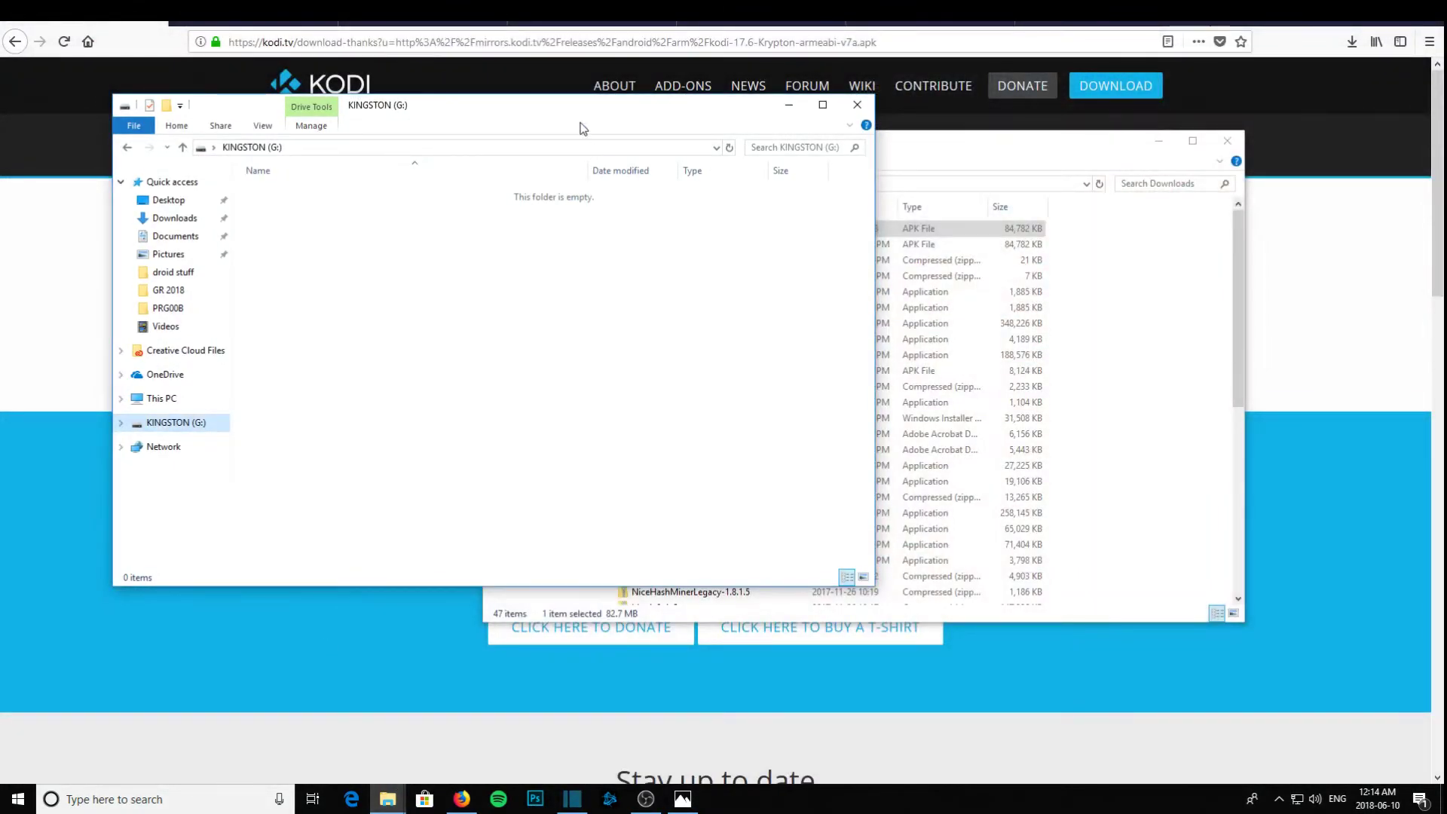
{"action": "left_click_drag", "start_coordinate": [581, 129], "coordinate": [538, 278]}
{"action": "left_click", "coordinate": [859, 142]}
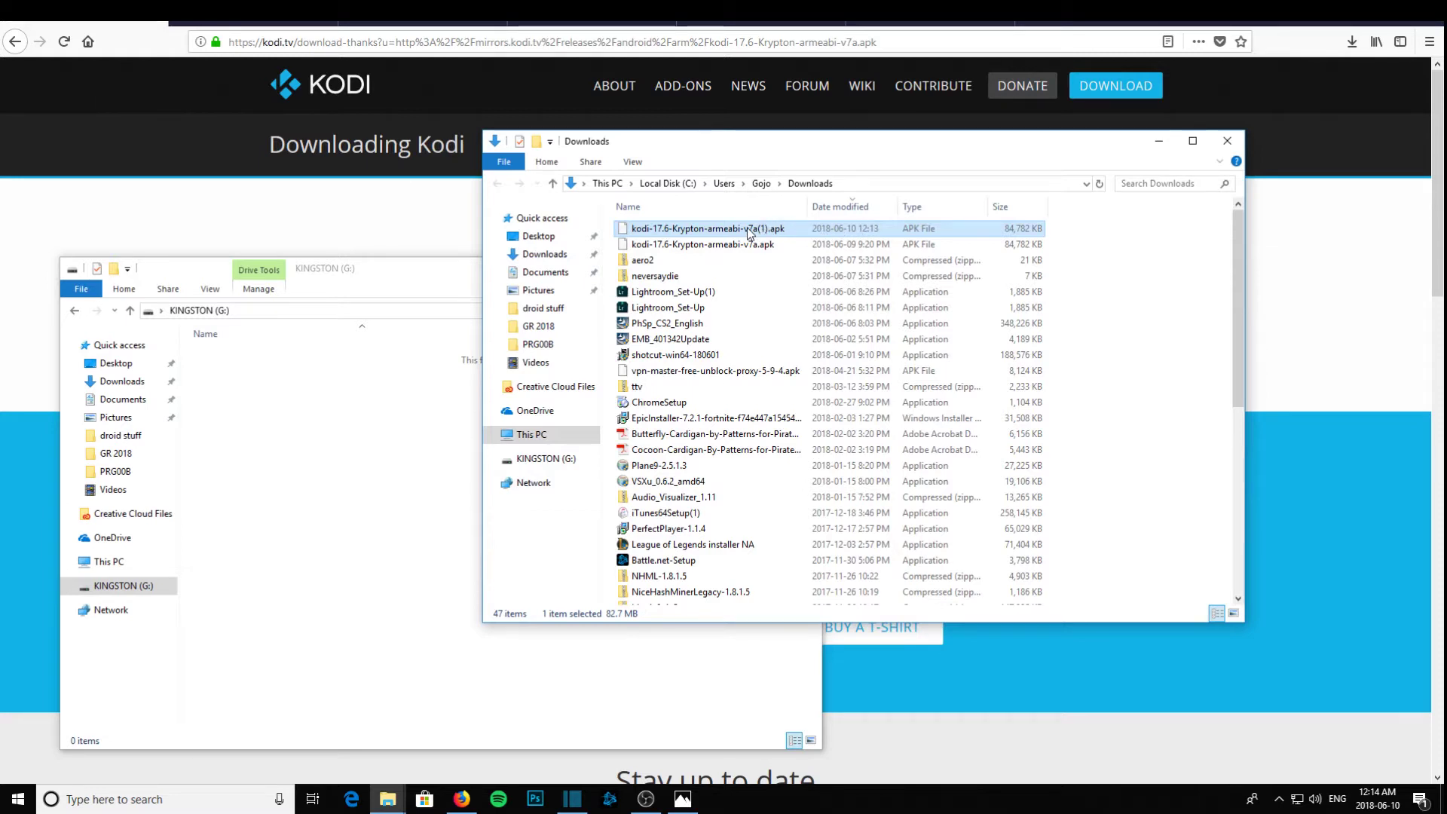
{"action": "left_click_drag", "start_coordinate": [747, 227], "coordinate": [404, 442]}
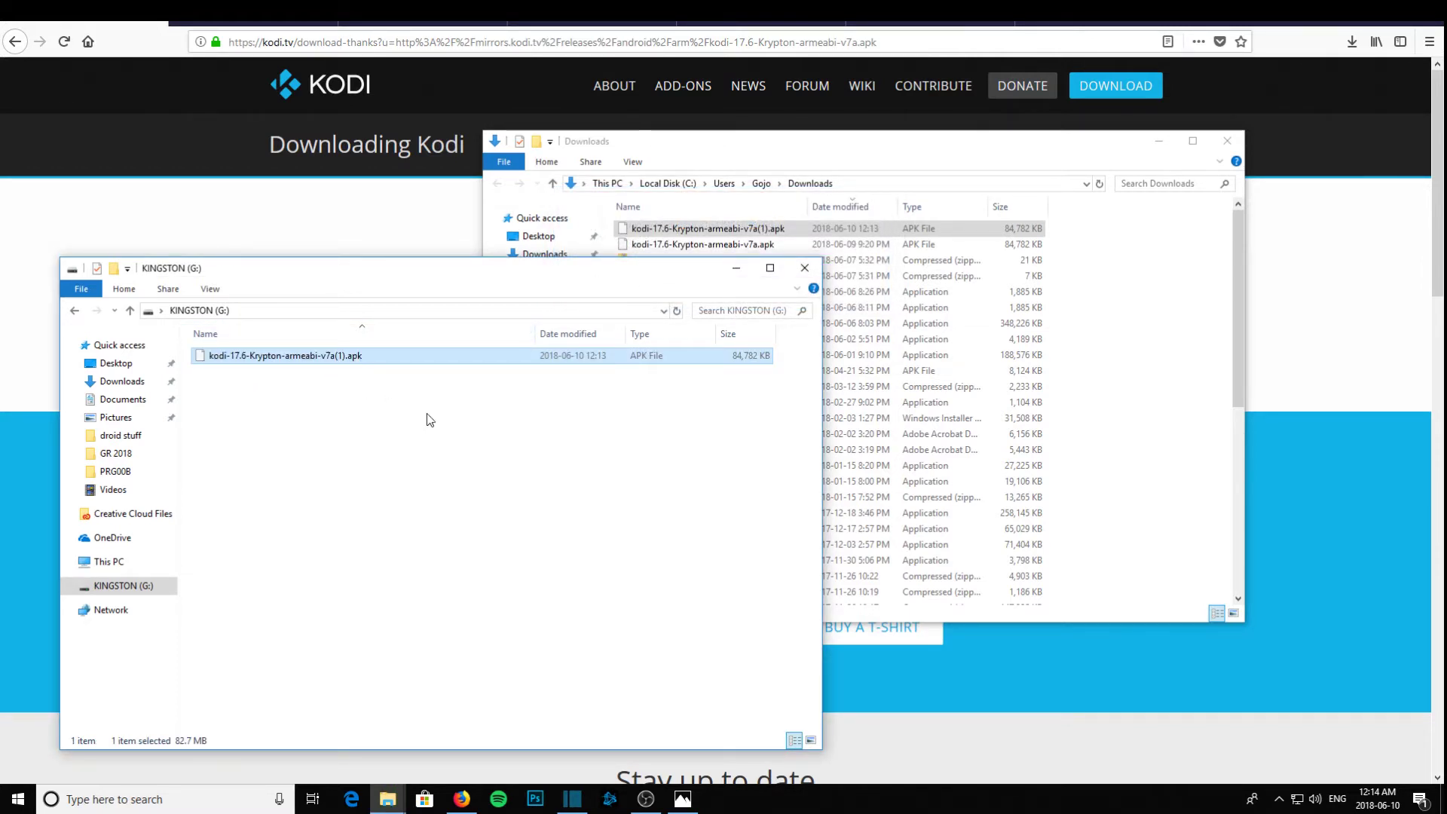
{"action": "left_click", "coordinate": [803, 267]}
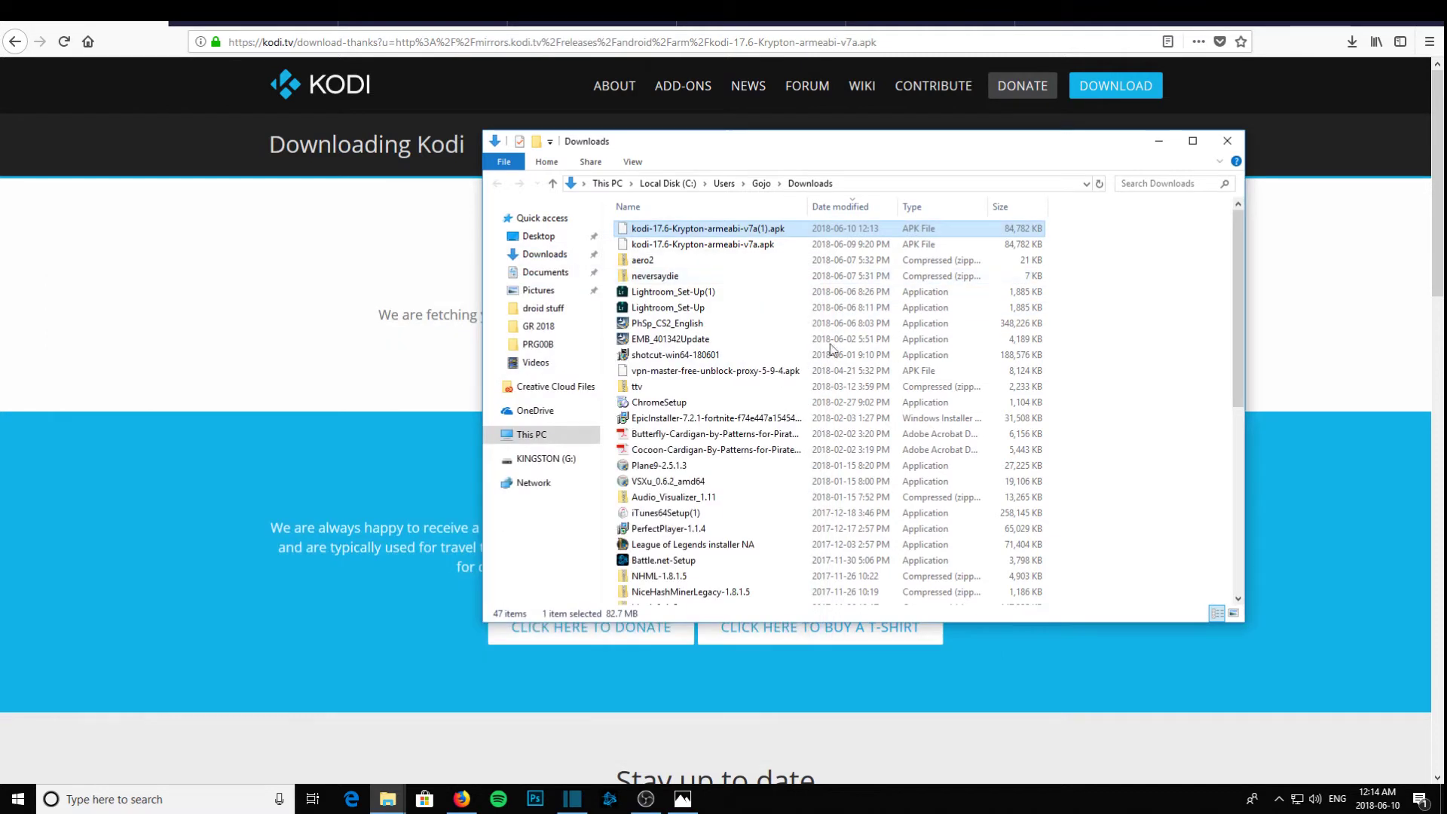
Eject DataTraveler 2.0 (KINGSTON) from the tray's Safely Remove Hardware menu.
{"action": "left_click", "coordinate": [1282, 795]}
{"action": "left_click", "coordinate": [1295, 740]}
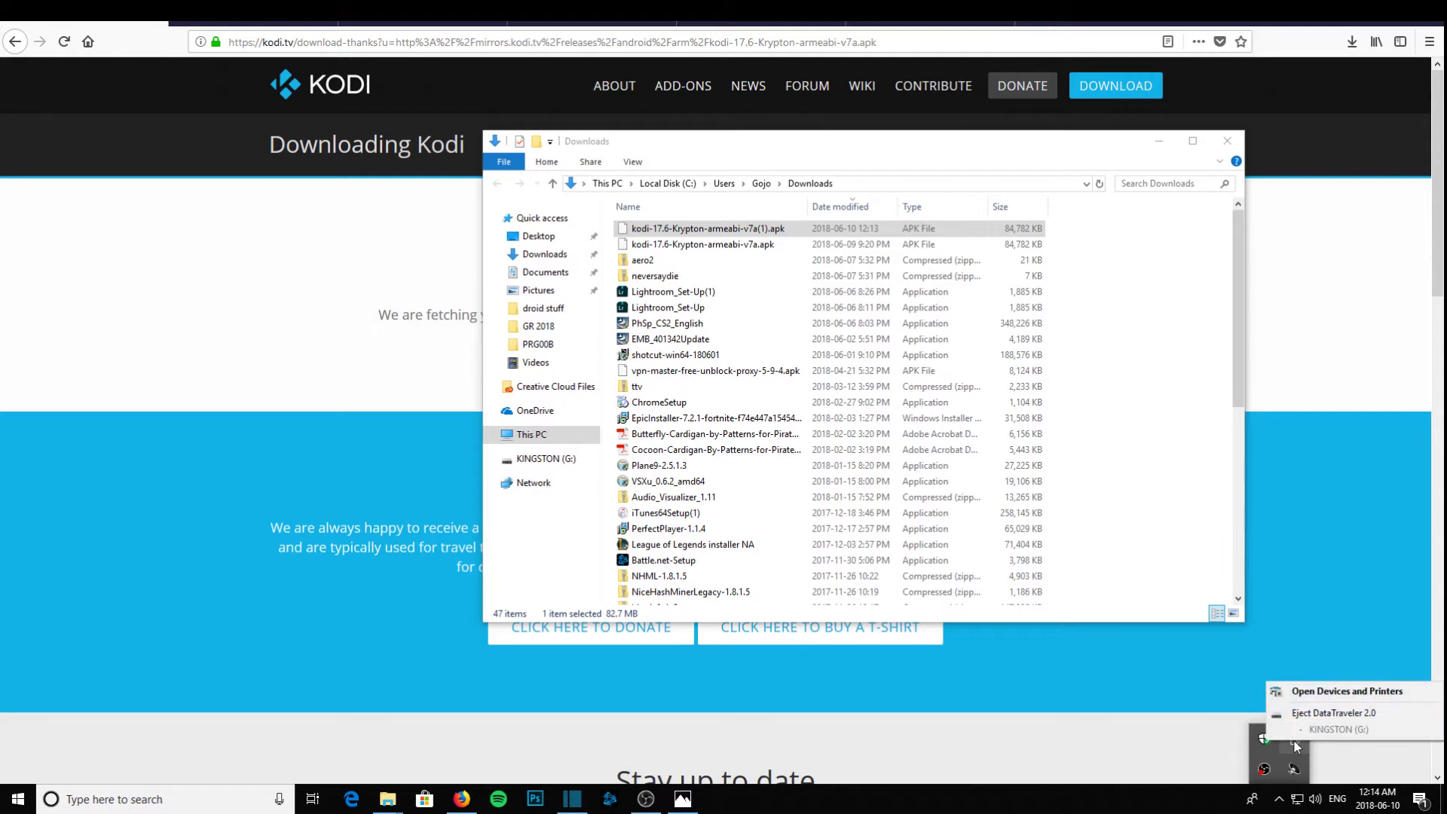
{"action": "left_click", "coordinate": [1308, 713]}
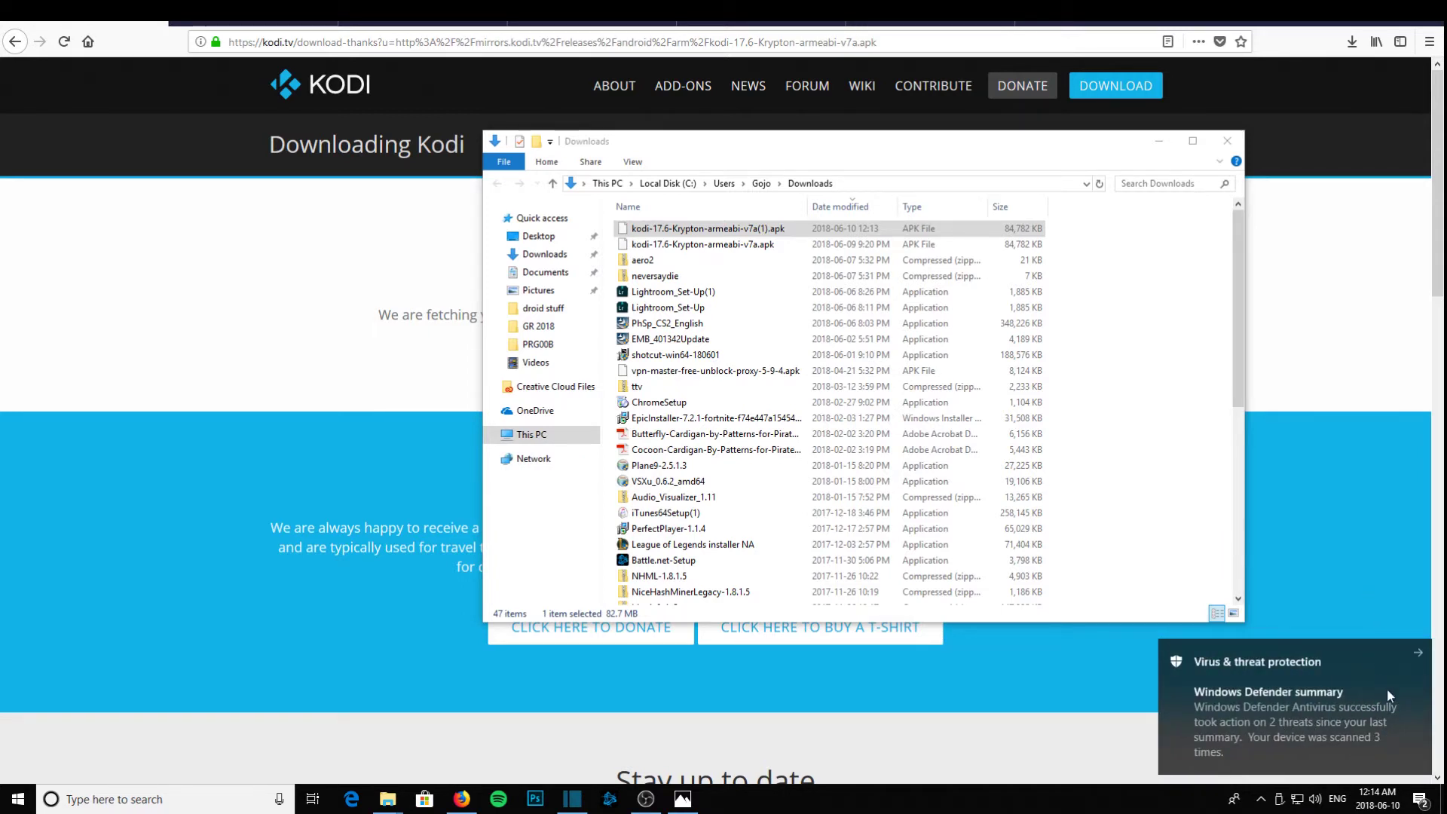
{"action": "left_click", "coordinate": [1105, 742]}
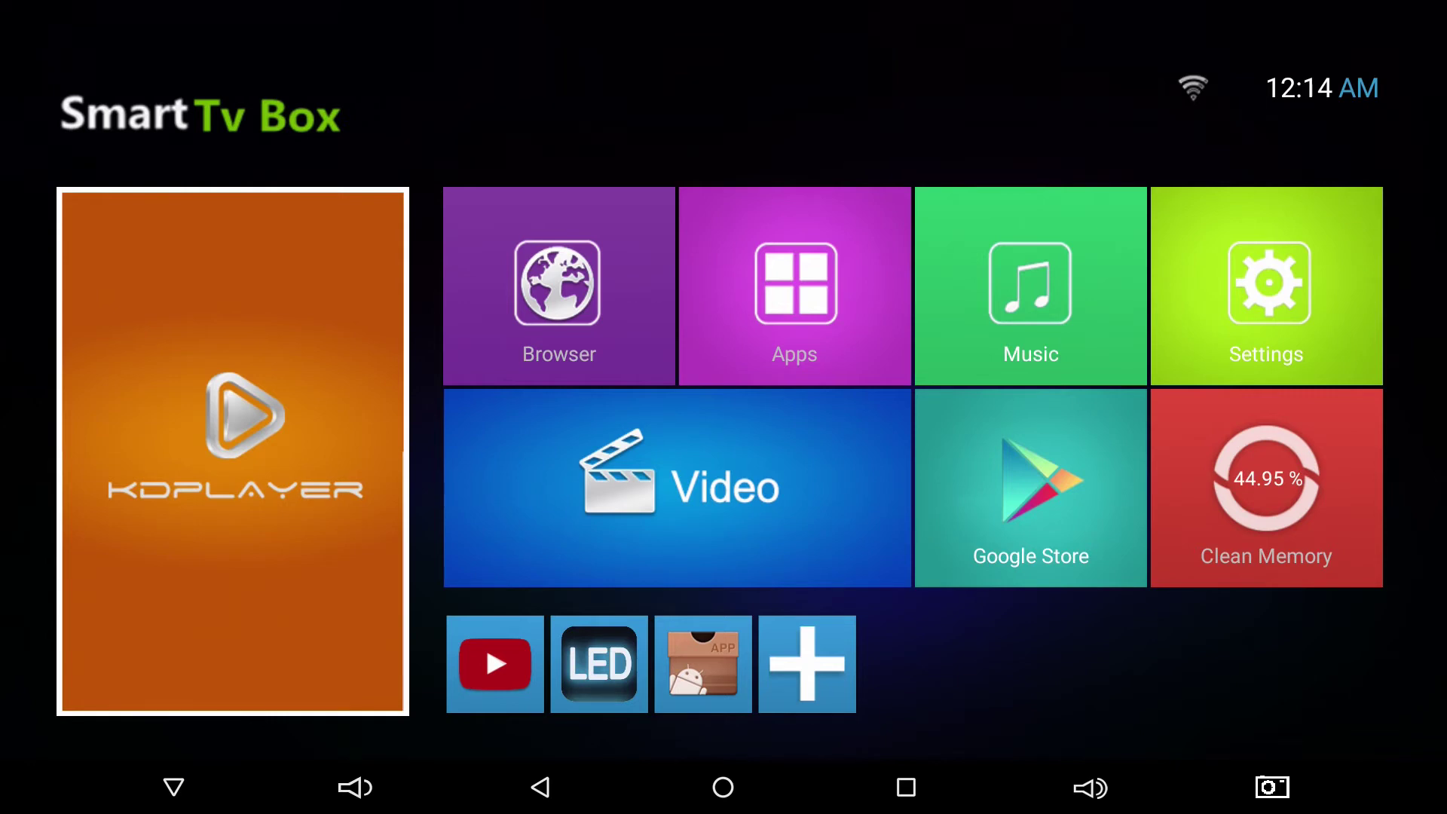
Dismiss the USB-drive-connected notice on the TV box home screen.
{"action": "key", "text": "Right"}
{"action": "key", "text": "Down"}
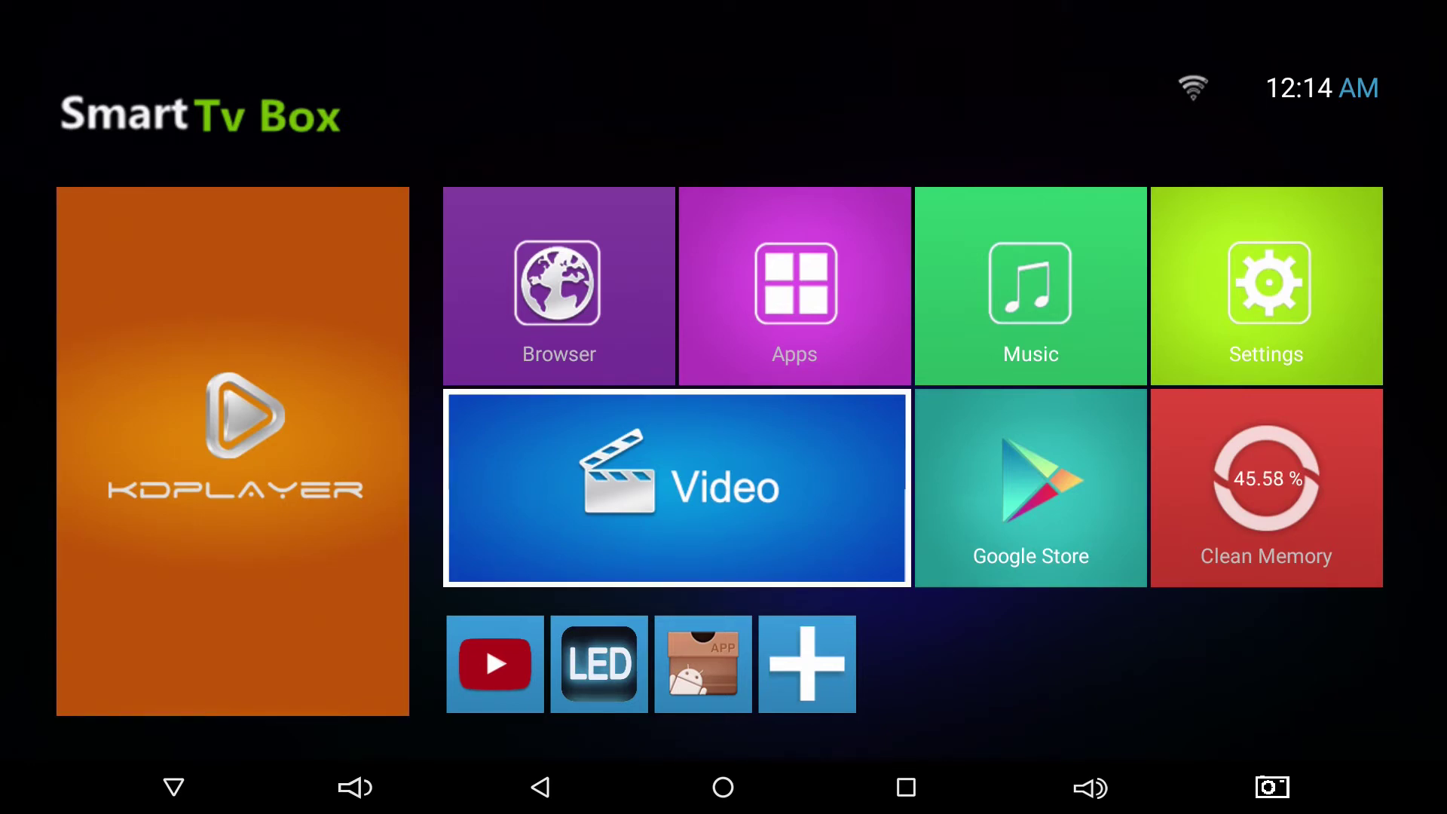
{"action": "key", "text": "Up"}
{"action": "key", "text": "Right"}
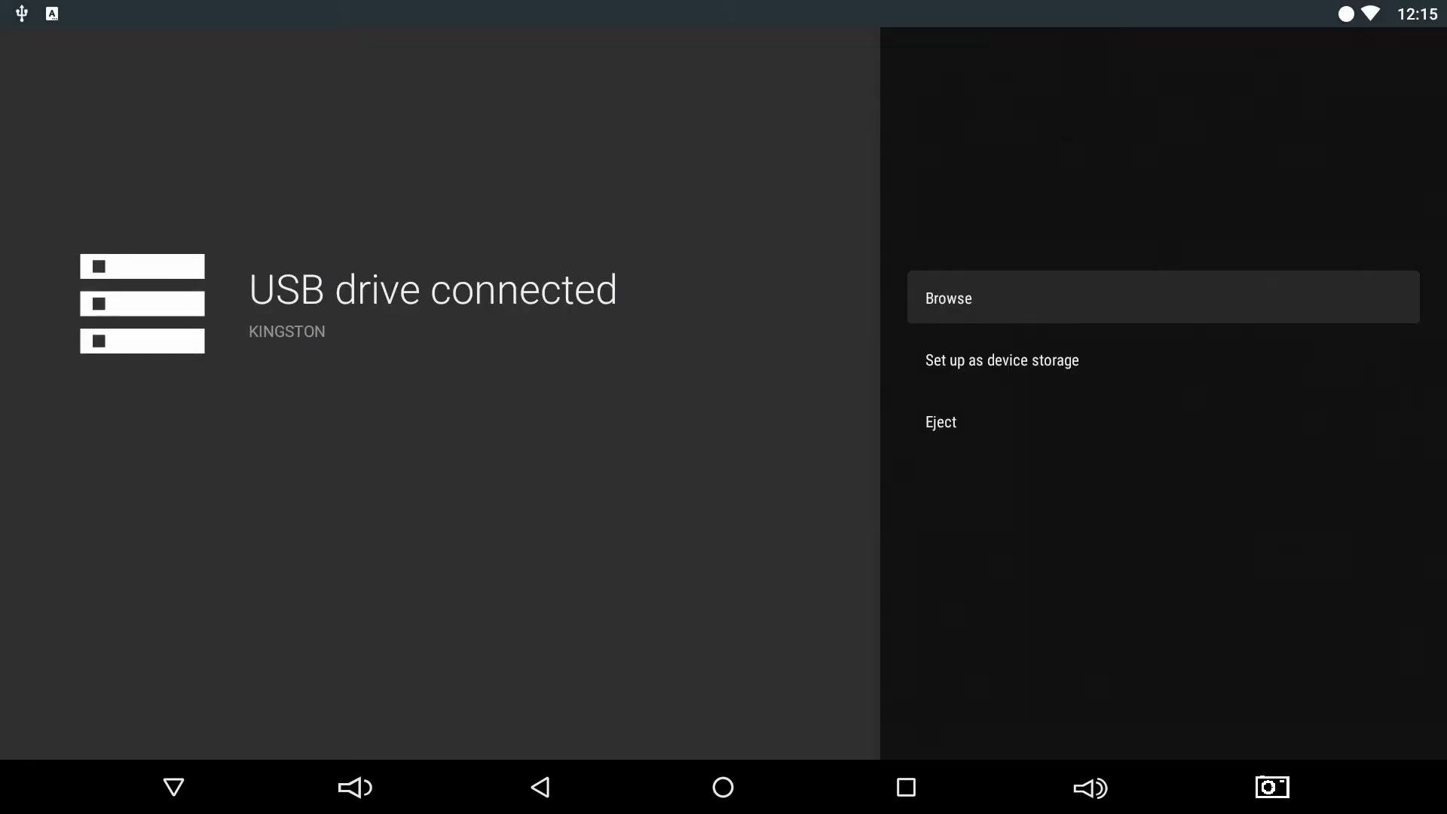
{"action": "key", "text": "Escape"}
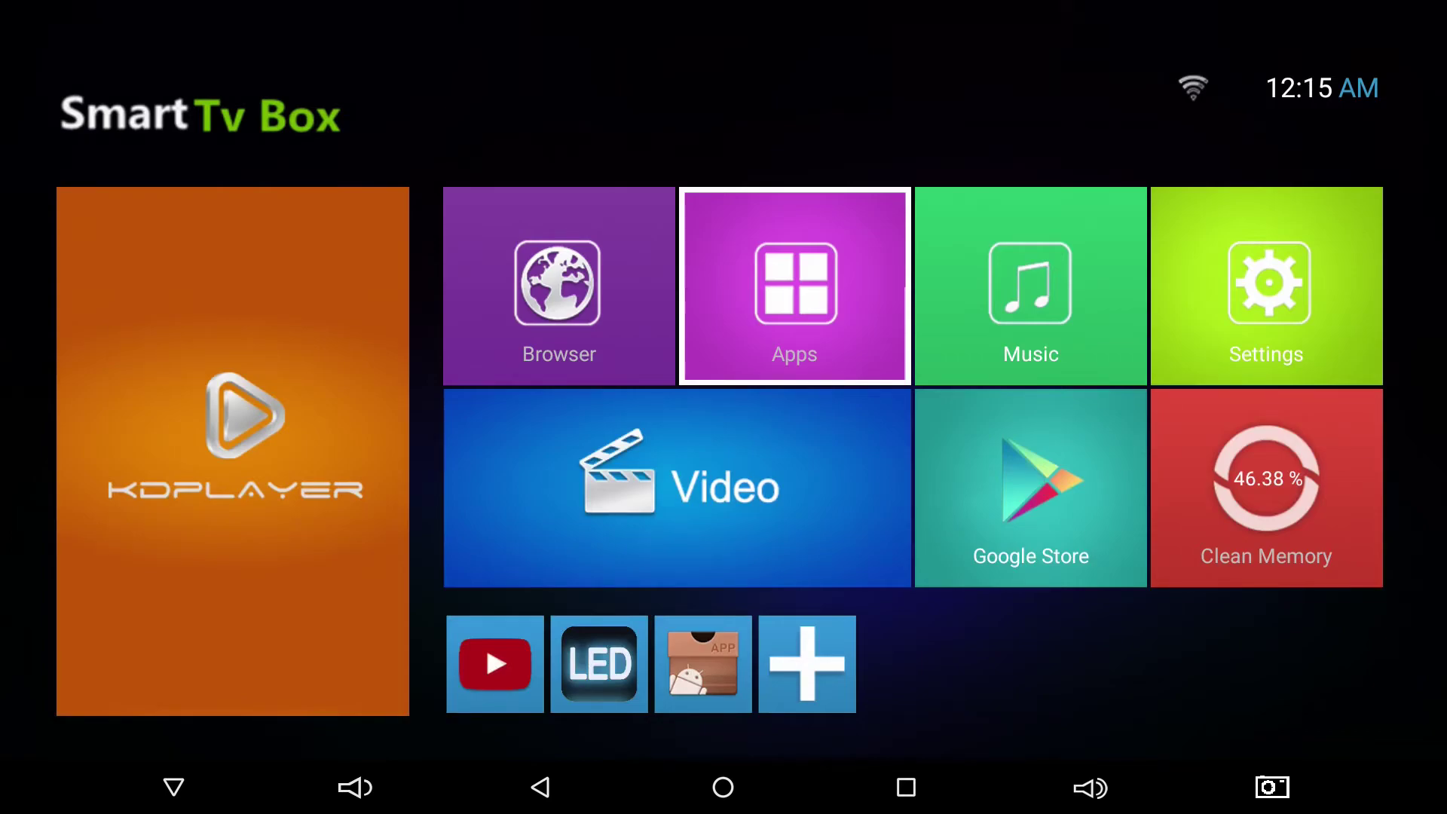
Open Apps and start AppInstaller, bringing up 'Choose device to scan apks'.
{"action": "key", "text": "Return"}
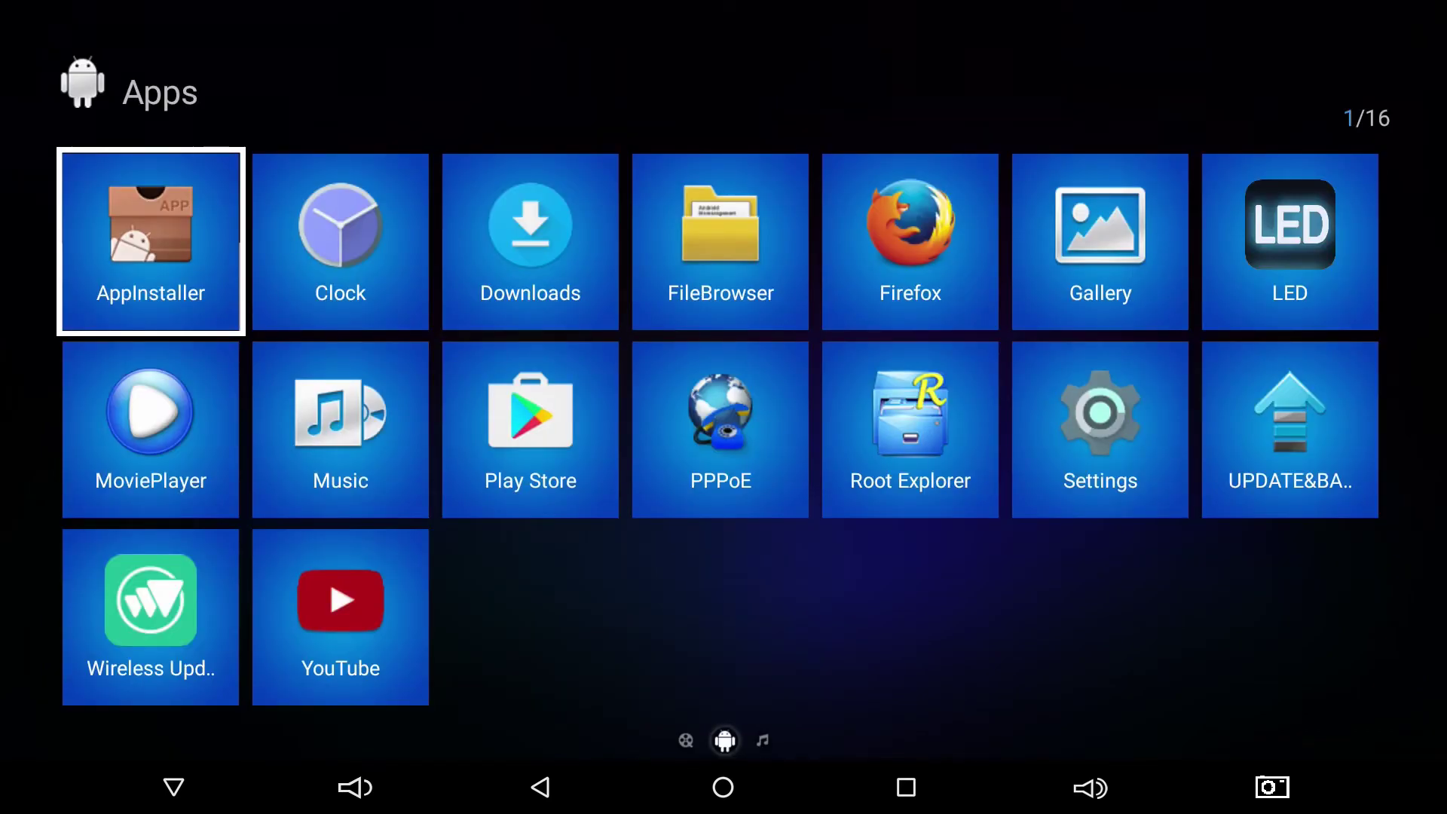
{"action": "key", "text": "Escape"}
{"action": "key", "text": "Down"}
{"action": "key", "text": "Down"}
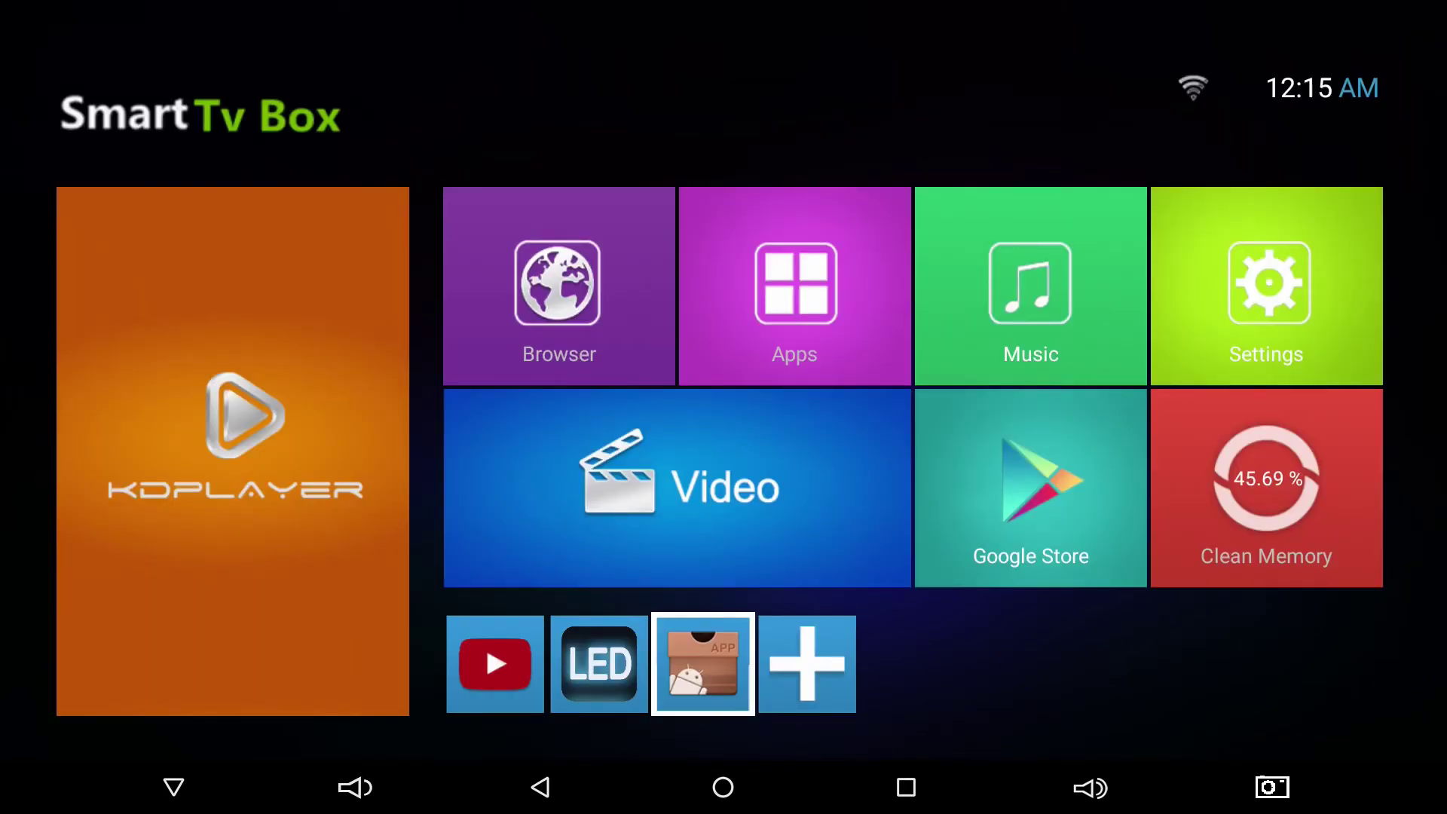
{"action": "key", "text": "Up"}
{"action": "key", "text": "Up"}
{"action": "key", "text": "Right"}
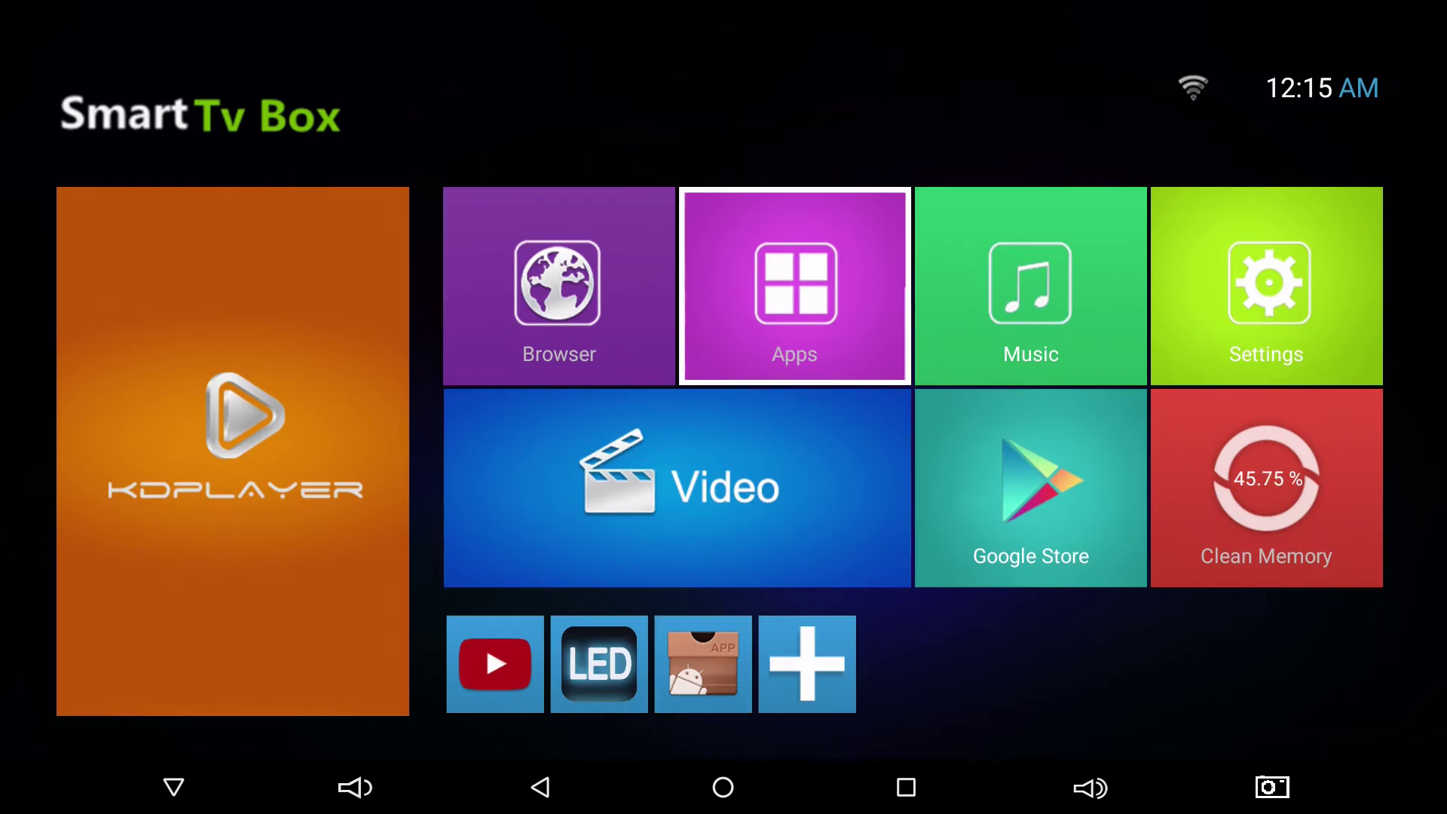
{"action": "key", "text": "Return"}
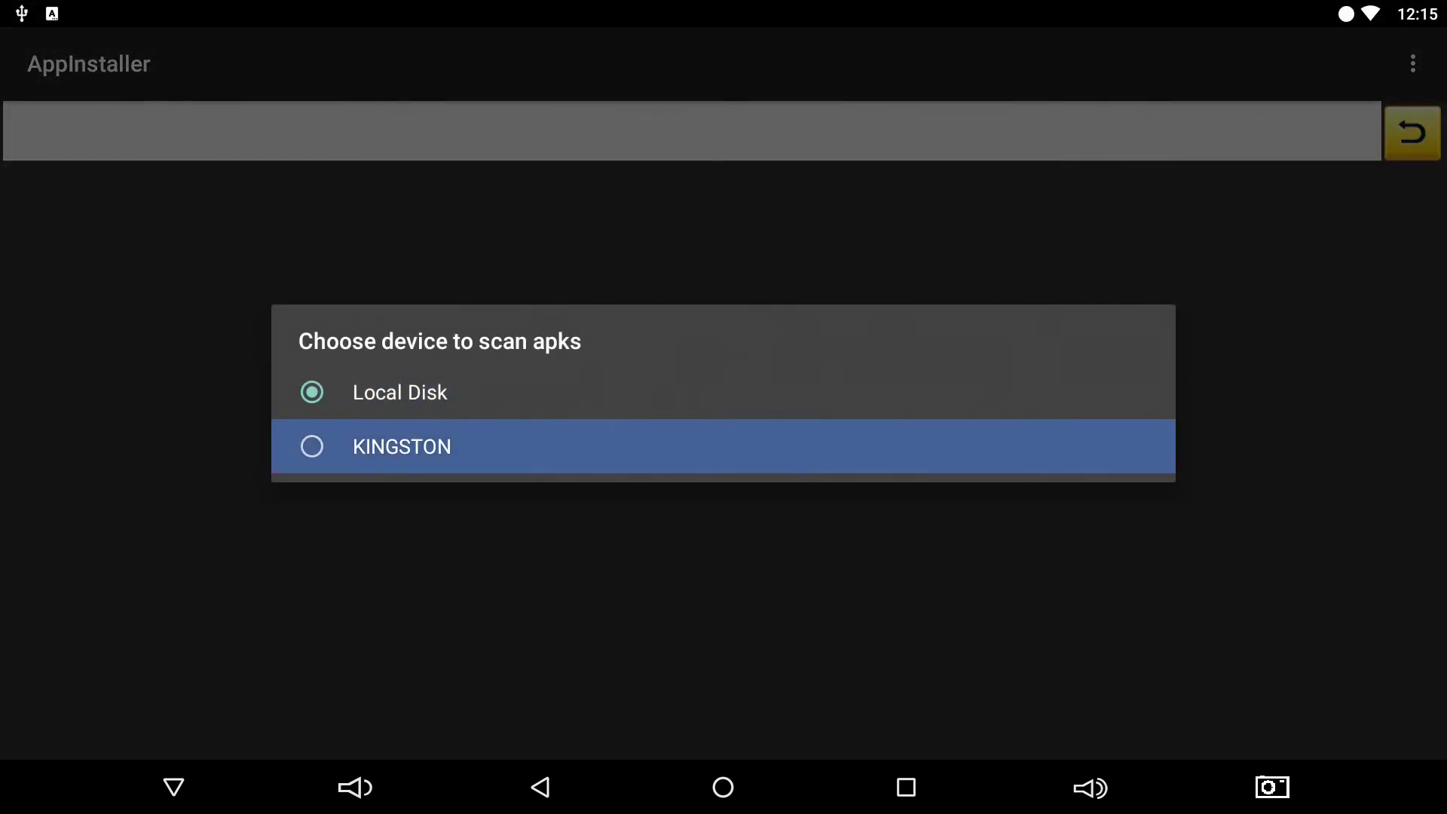
Scan KINGSTON, install the Kodi APK, and open Kodi after 'App installed'.
{"action": "key", "text": "Return"}
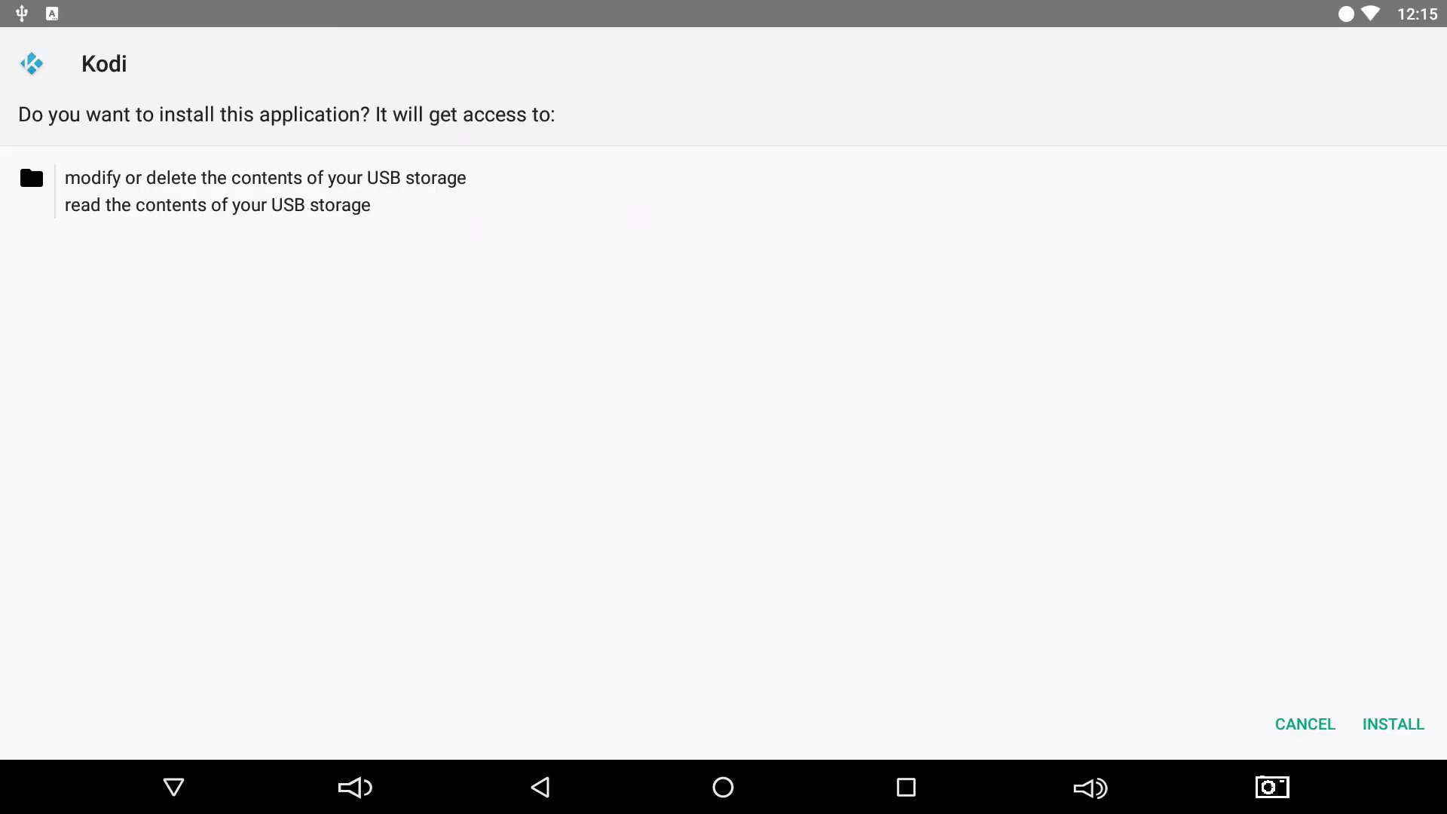
{"action": "key", "text": "Down"}
{"action": "key", "text": "Right"}
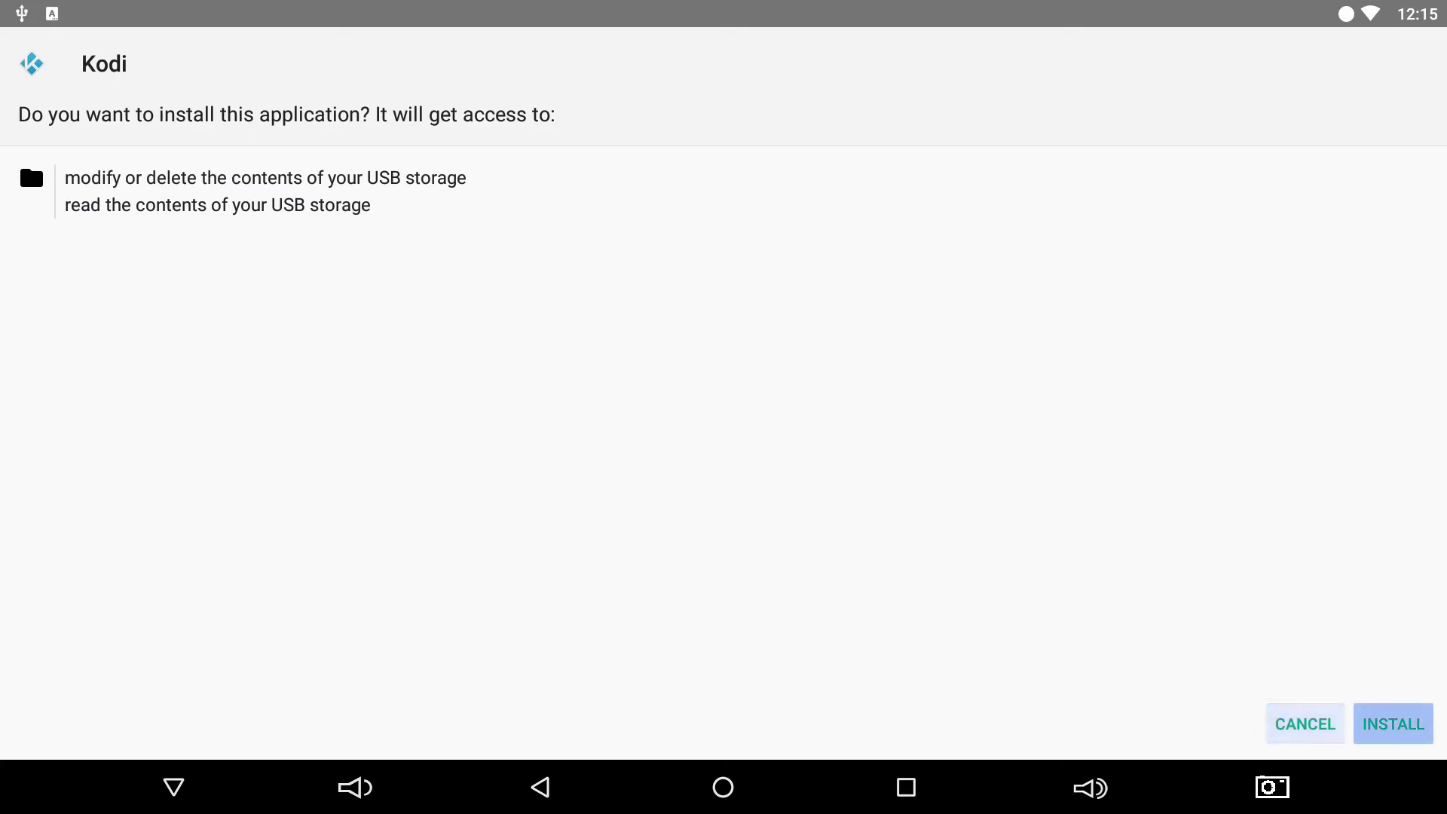
{"action": "key", "text": "Return"}
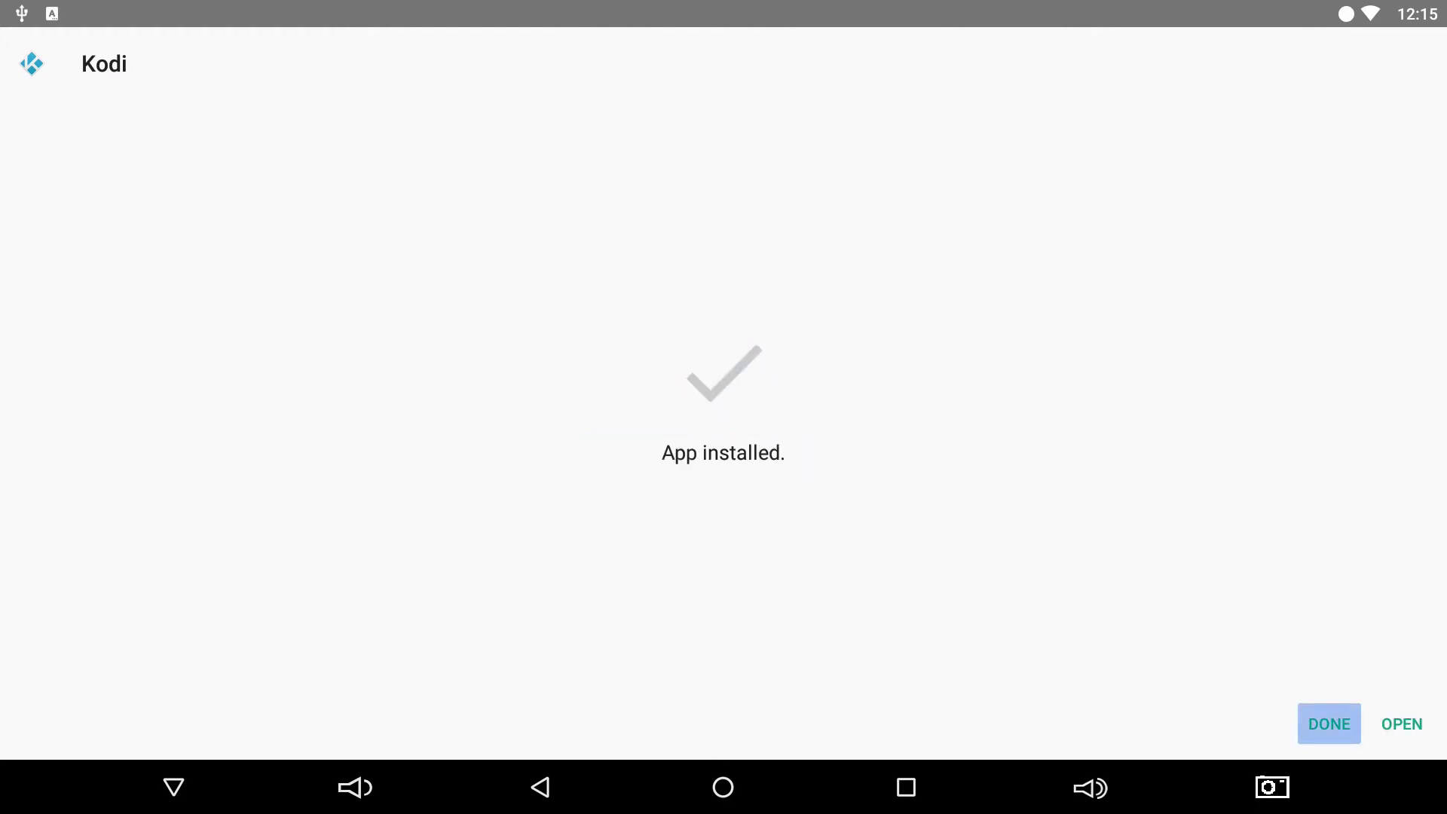
{"action": "key", "text": "Right"}
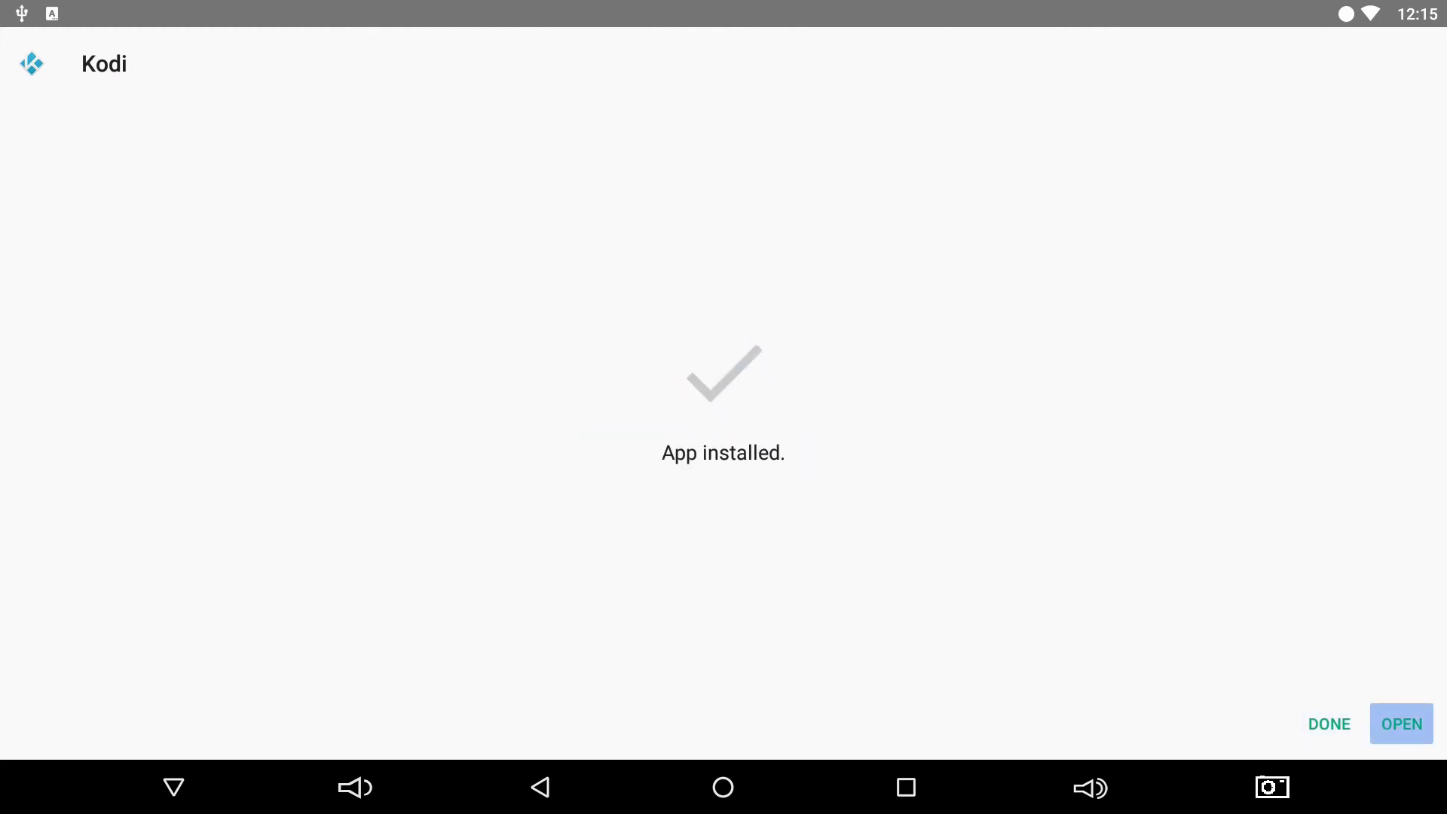
{"action": "key", "text": "Return"}
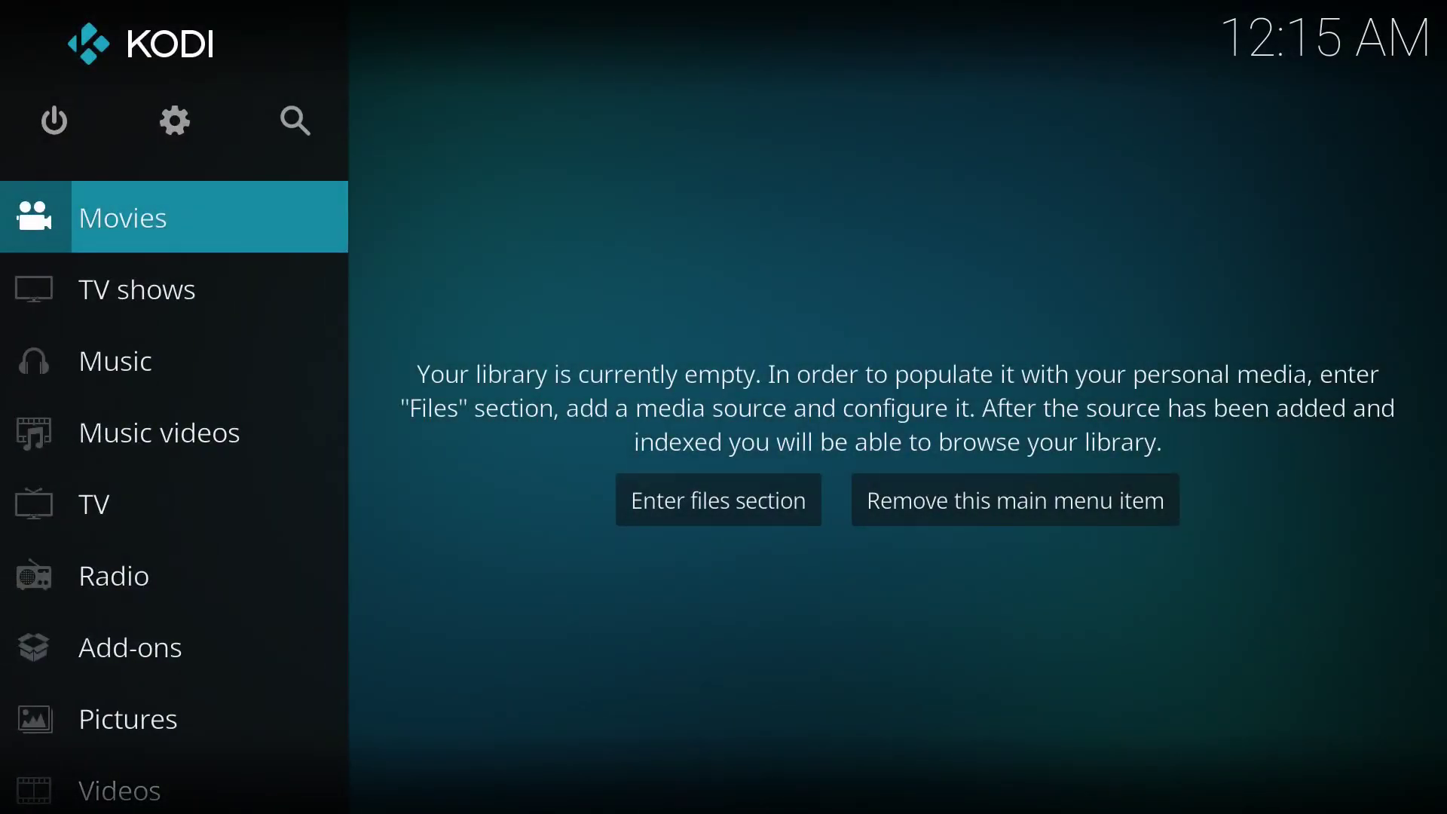
Scroll Kodi's main menu to Add-ons and back, then exit through Power Options.
{"action": "key", "text": "Down"}
{"action": "key", "text": "Down"}
{"action": "key", "text": "Down"}
{"action": "key", "text": "Down"}
{"action": "key", "text": "Down"}
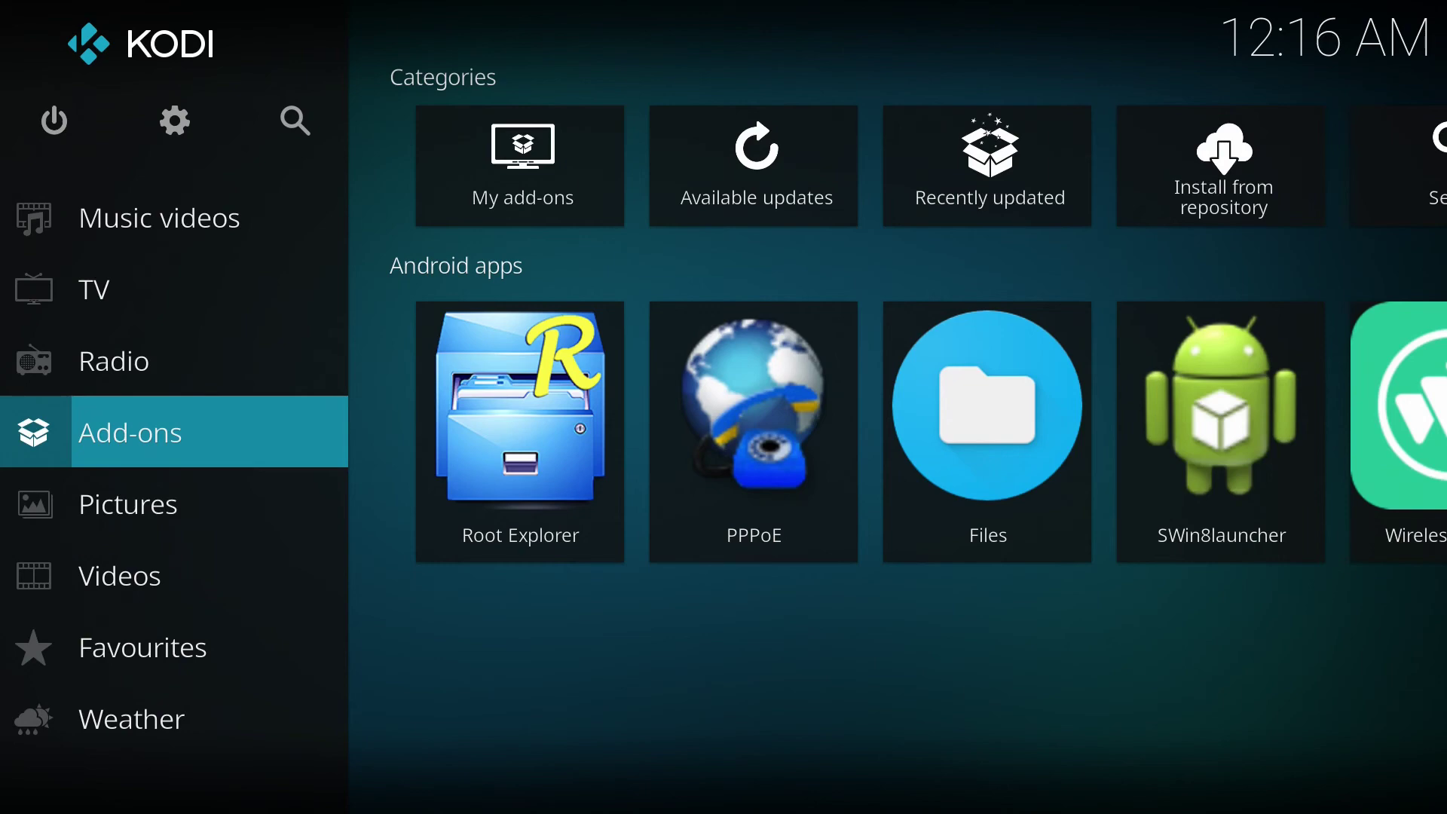
{"action": "key", "text": "Up"}
{"action": "key", "text": "Up"}
{"action": "key", "text": "Up"}
{"action": "key", "text": "Up"}
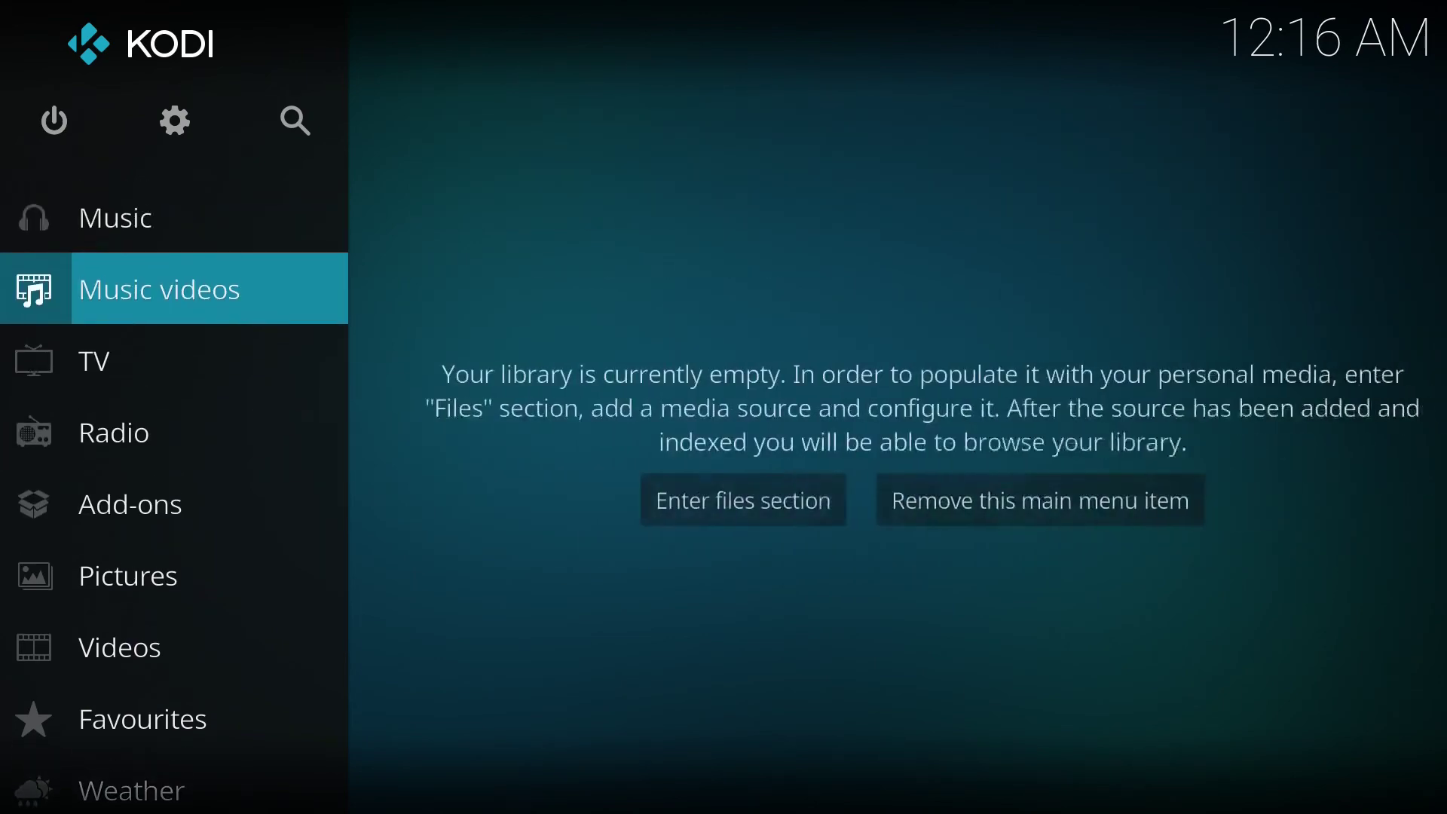
{"action": "key", "text": "Up"}
{"action": "key", "text": "Up"}
{"action": "key", "text": "Up"}
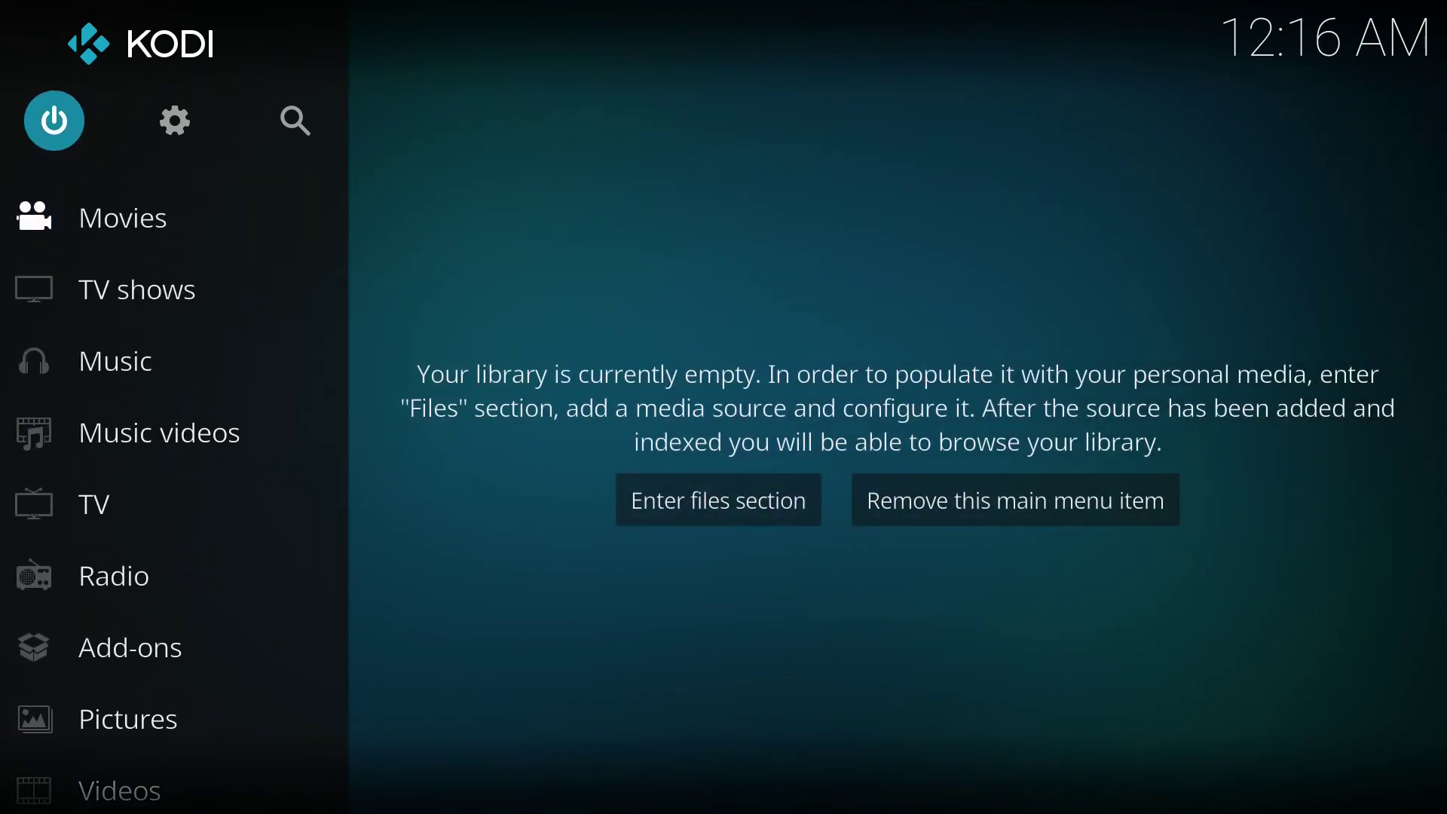
{"action": "key", "text": "Return"}
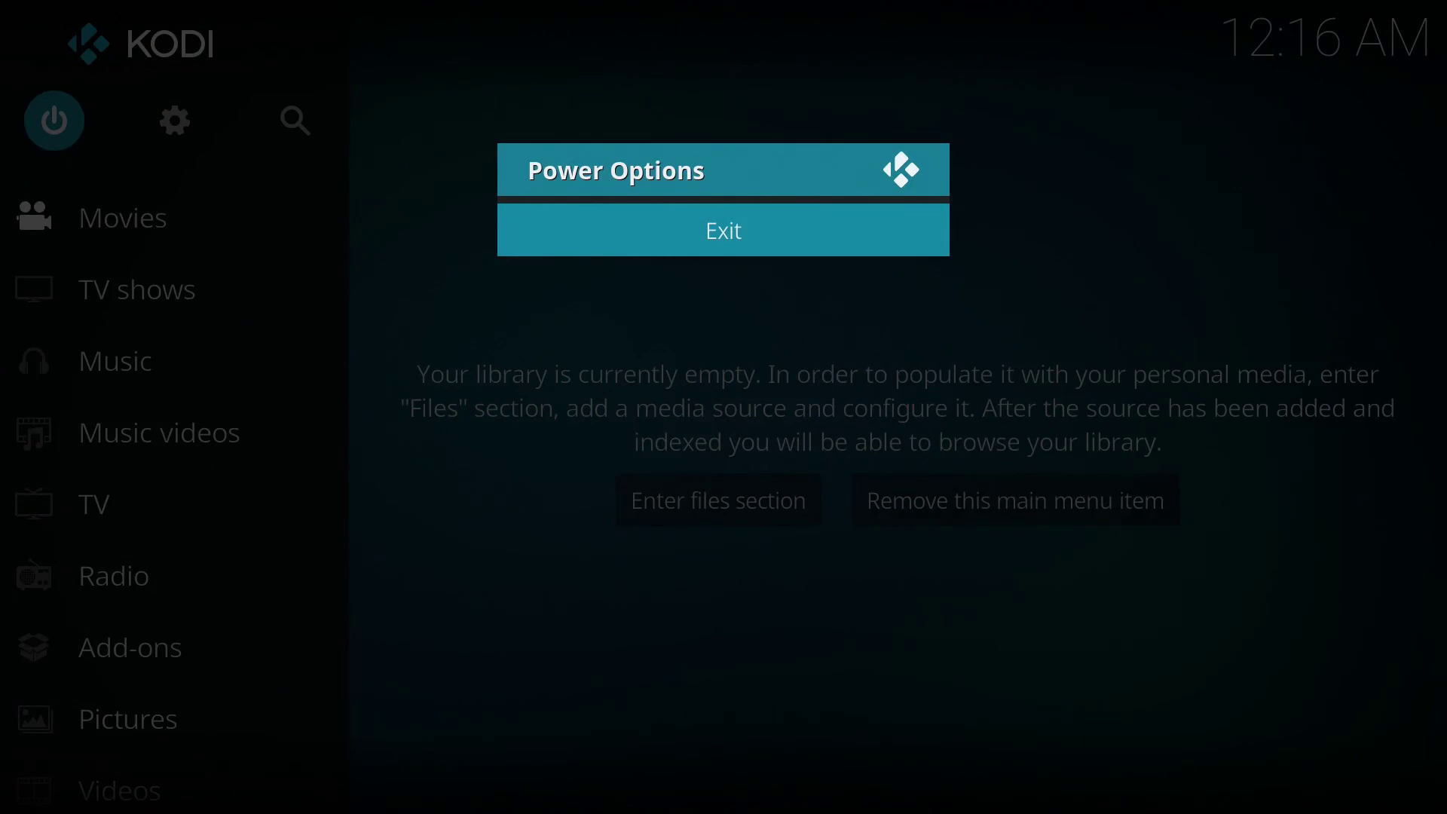
{"action": "key", "text": "Return"}
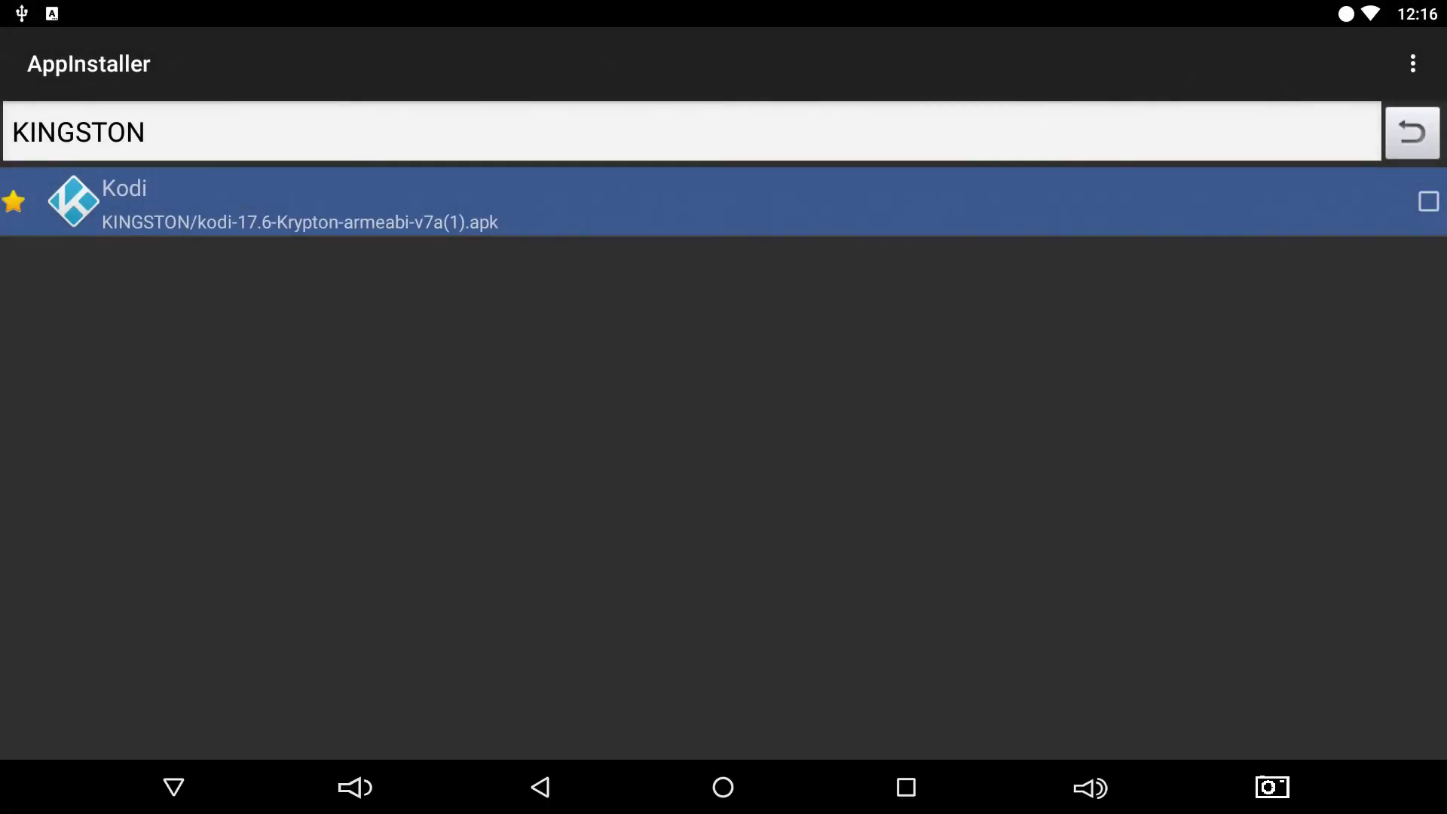
Return to the home screen and confirm Kodi is listed under Apps.
{"action": "key", "text": "Escape"}
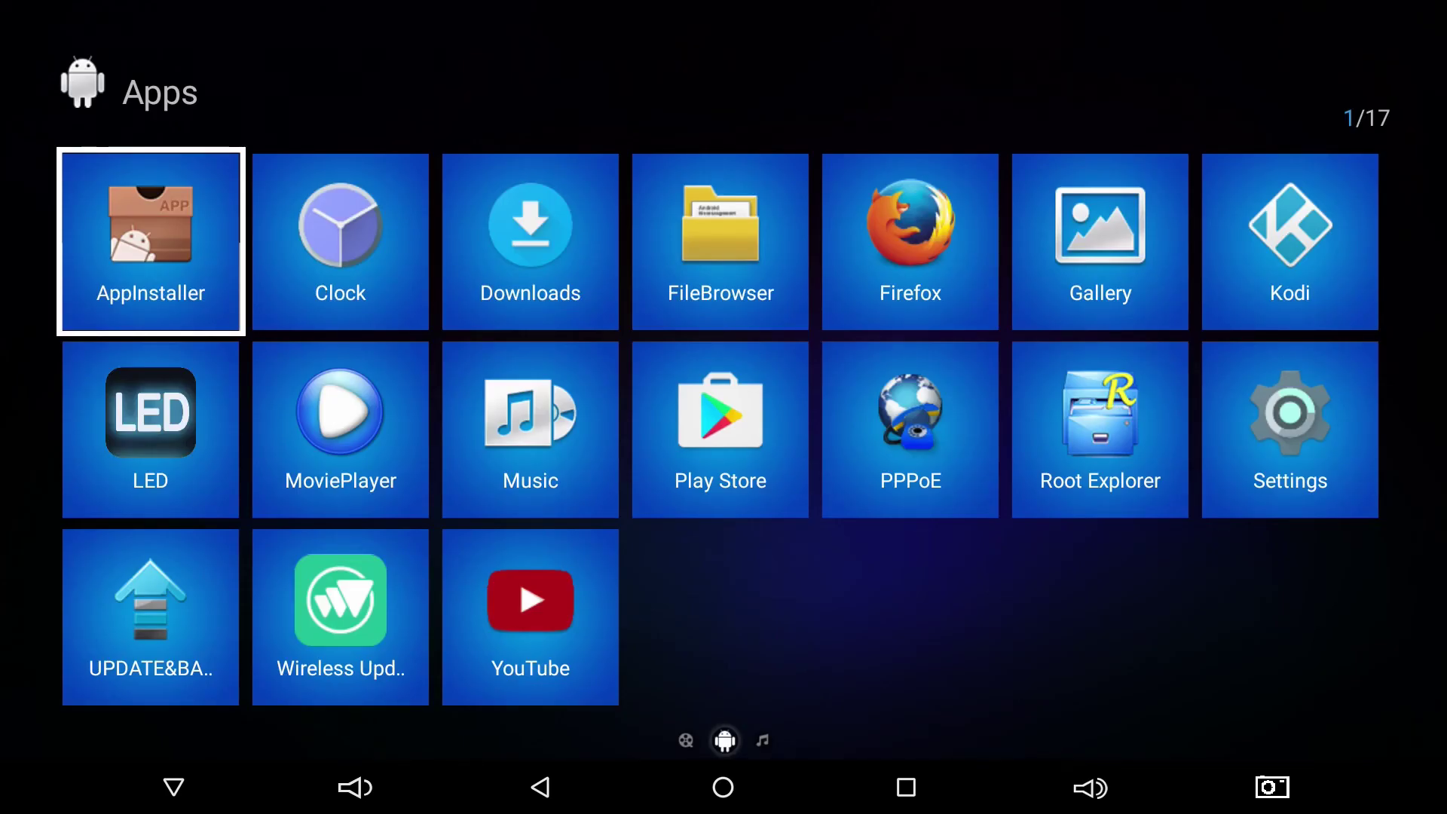
{"action": "key", "text": "Escape"}
{"action": "key", "text": "Return"}
{"action": "key", "text": "Right"}
{"action": "key", "text": "Right"}
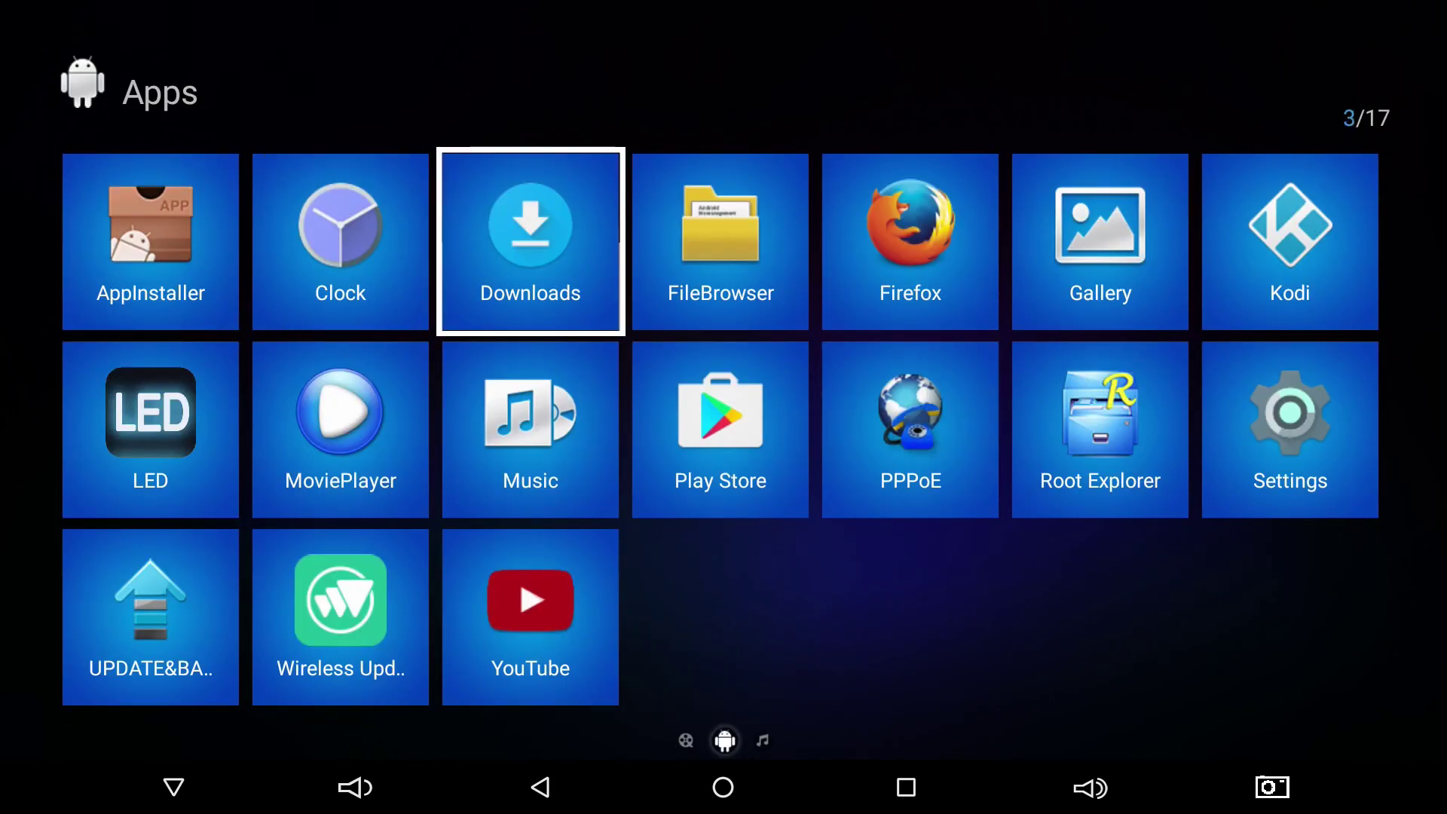
{"action": "key", "text": "Right"}
{"action": "key", "text": "Right"}
{"action": "key", "text": "Right"}
{"action": "key", "text": "Escape"}
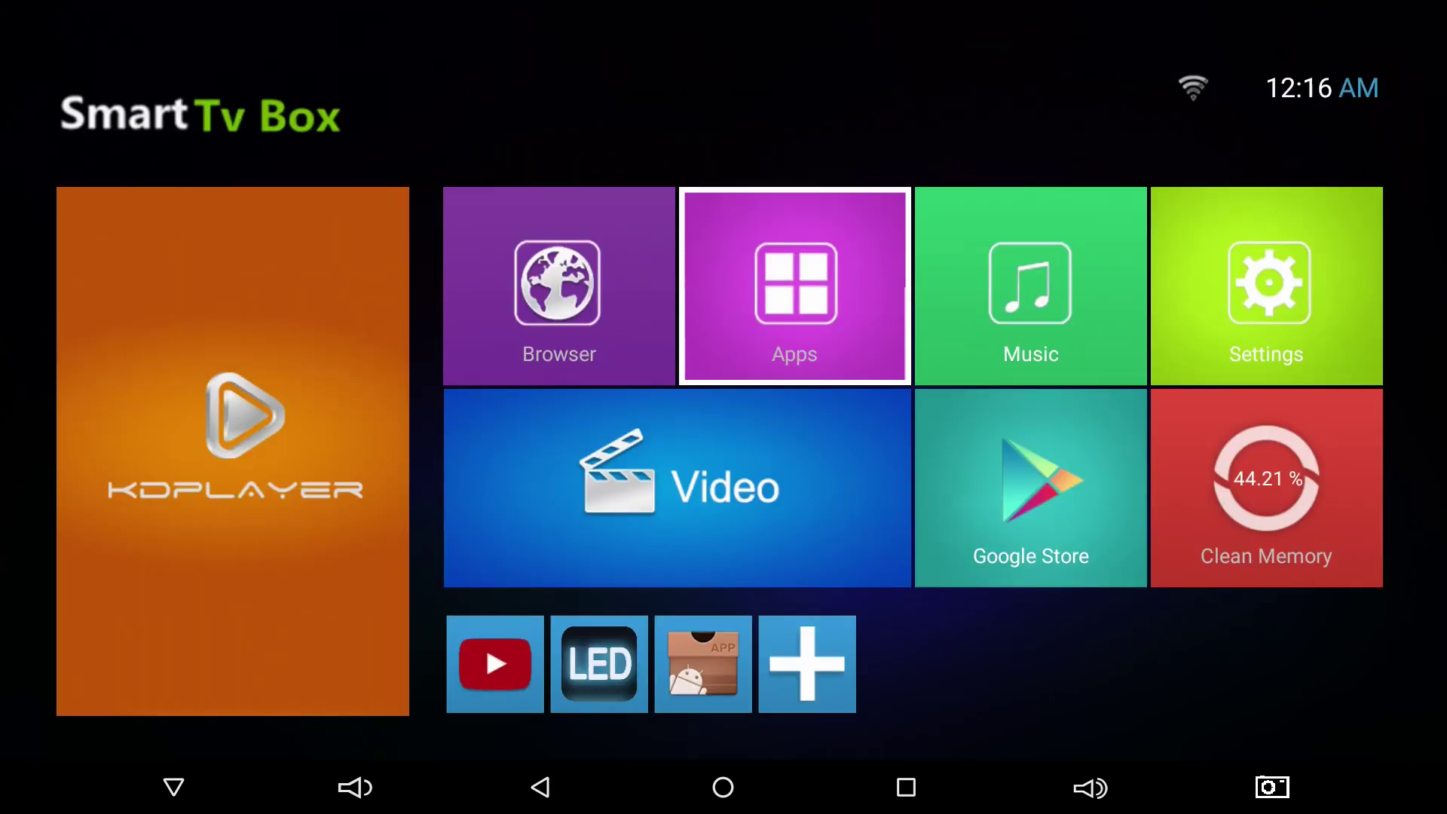
Tick Kodi in the + tile's app picker to add it to the home shortcut row.
{"action": "key", "text": "Down"}
{"action": "key", "text": "Down"}
{"action": "key", "text": "Right"}
{"action": "key", "text": "Return"}
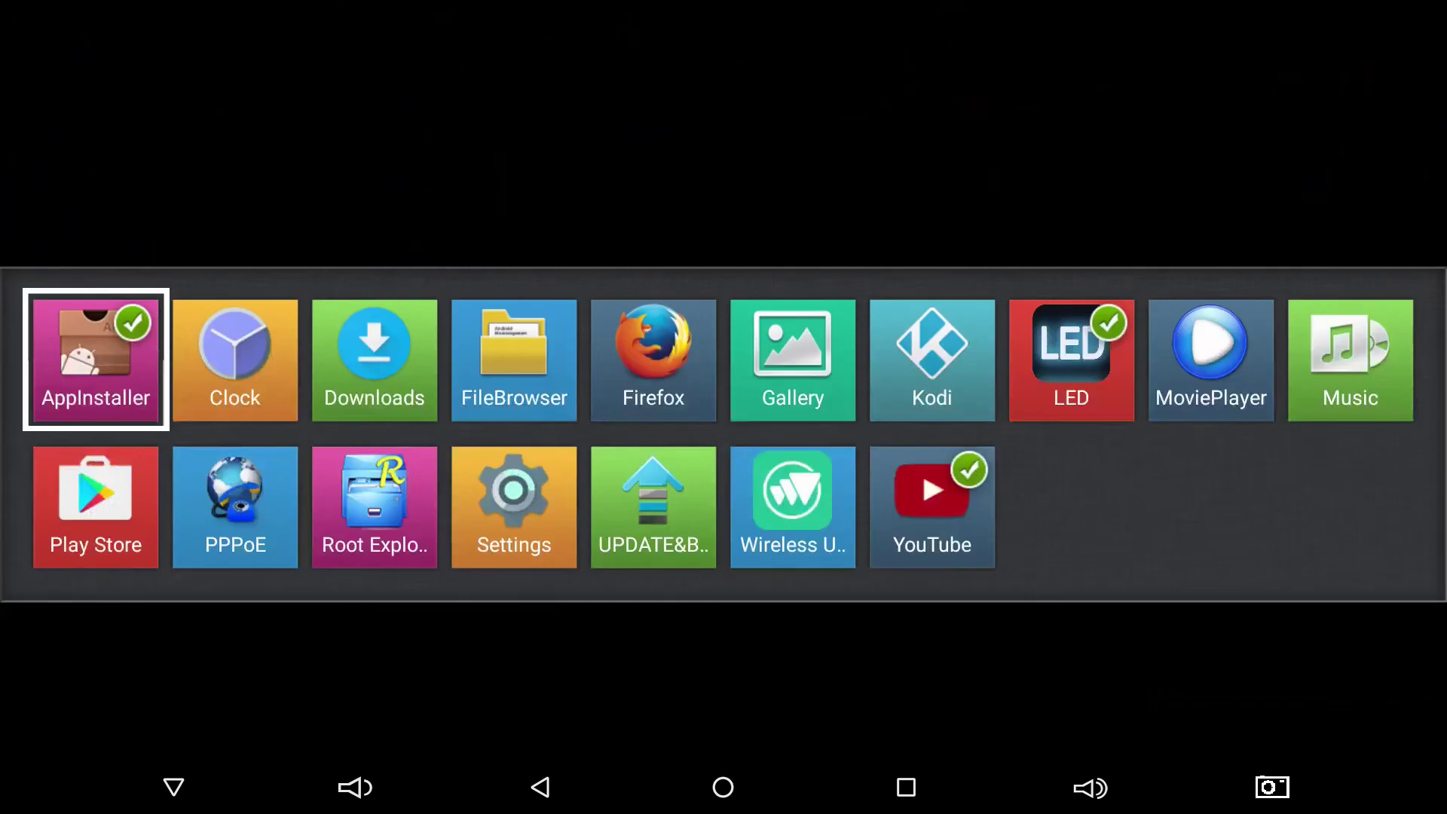
{"action": "key", "text": "Right"}
{"action": "key", "text": "Right"}
{"action": "key", "text": "Right"}
{"action": "key", "text": "Right"}
{"action": "key", "text": "Right"}
{"action": "key", "text": "Right"}
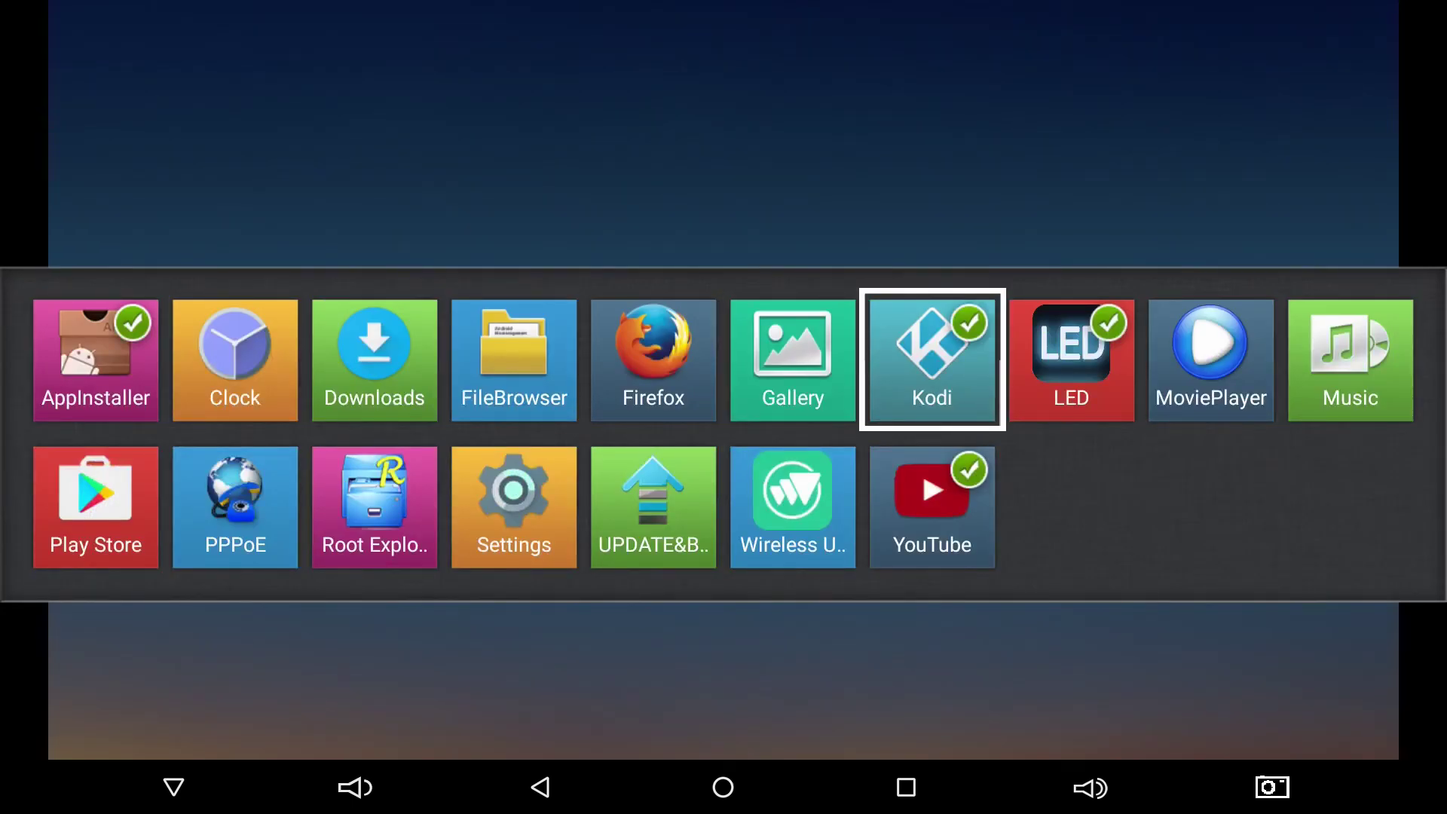
{"action": "key", "text": "Escape"}
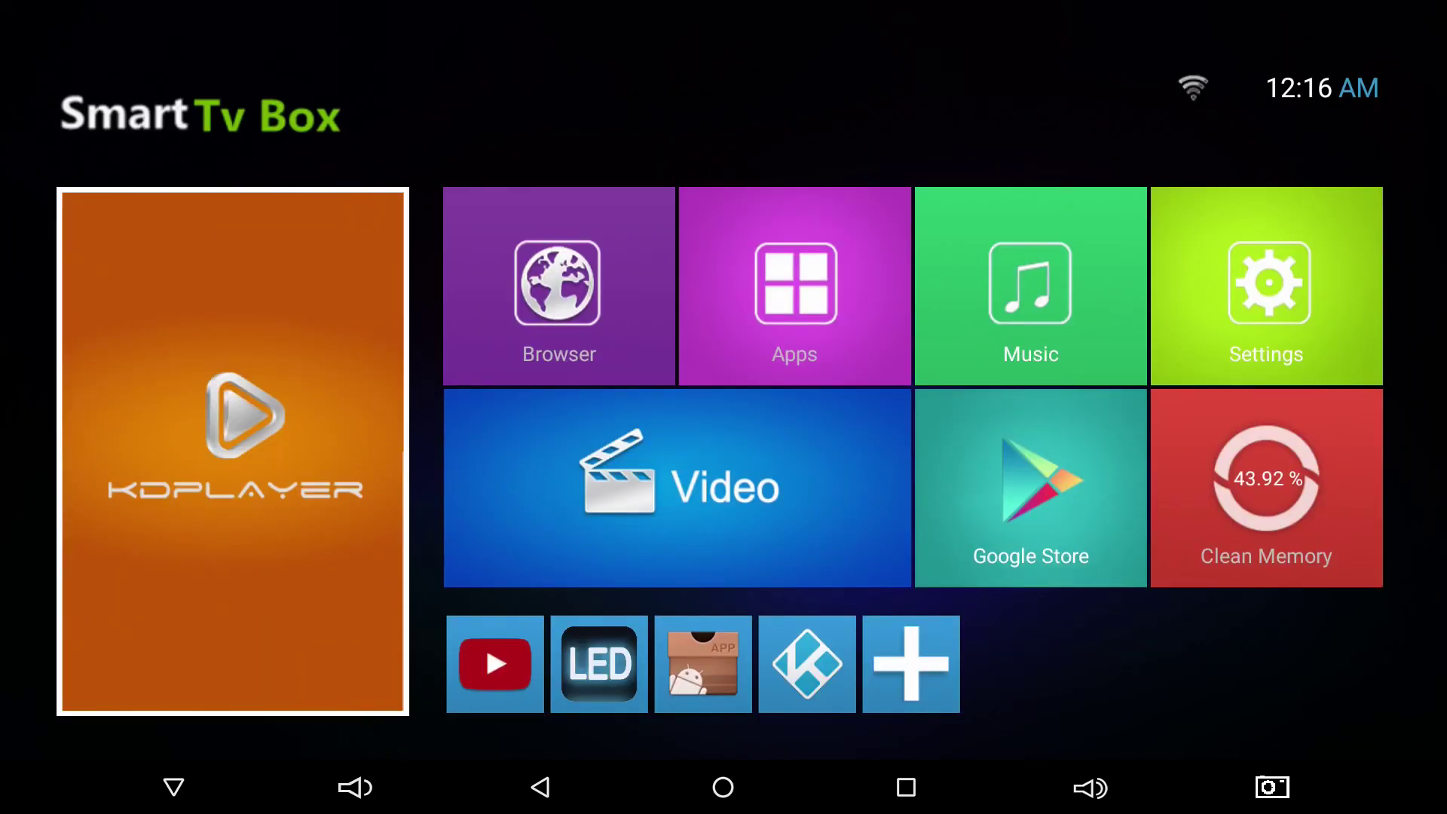
{"action": "key", "text": "Right"}
{"action": "key", "text": "Left"}
{"action": "key", "text": "Right"}
{"action": "key", "text": "Right"}
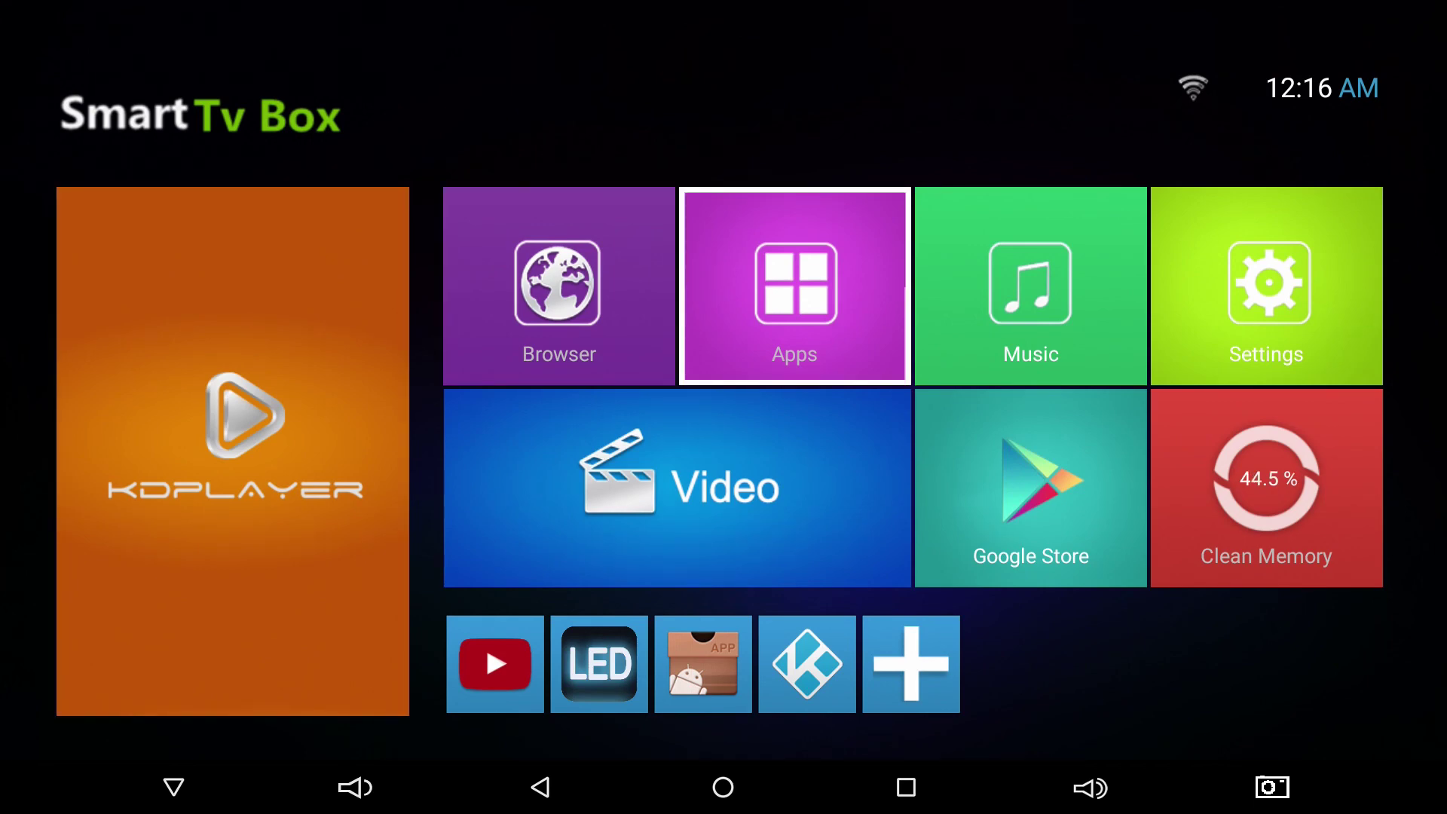